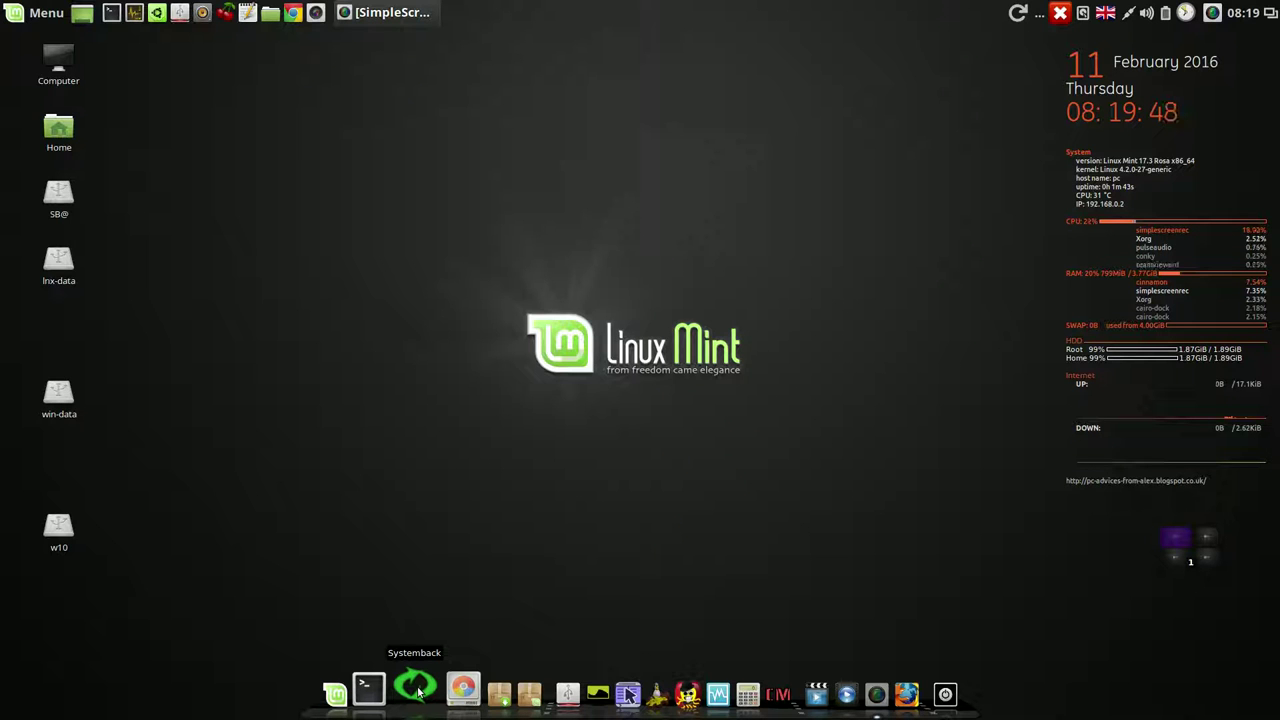
Launch Systemback from the dock and move its window up and to the left.
left_click(419, 692)
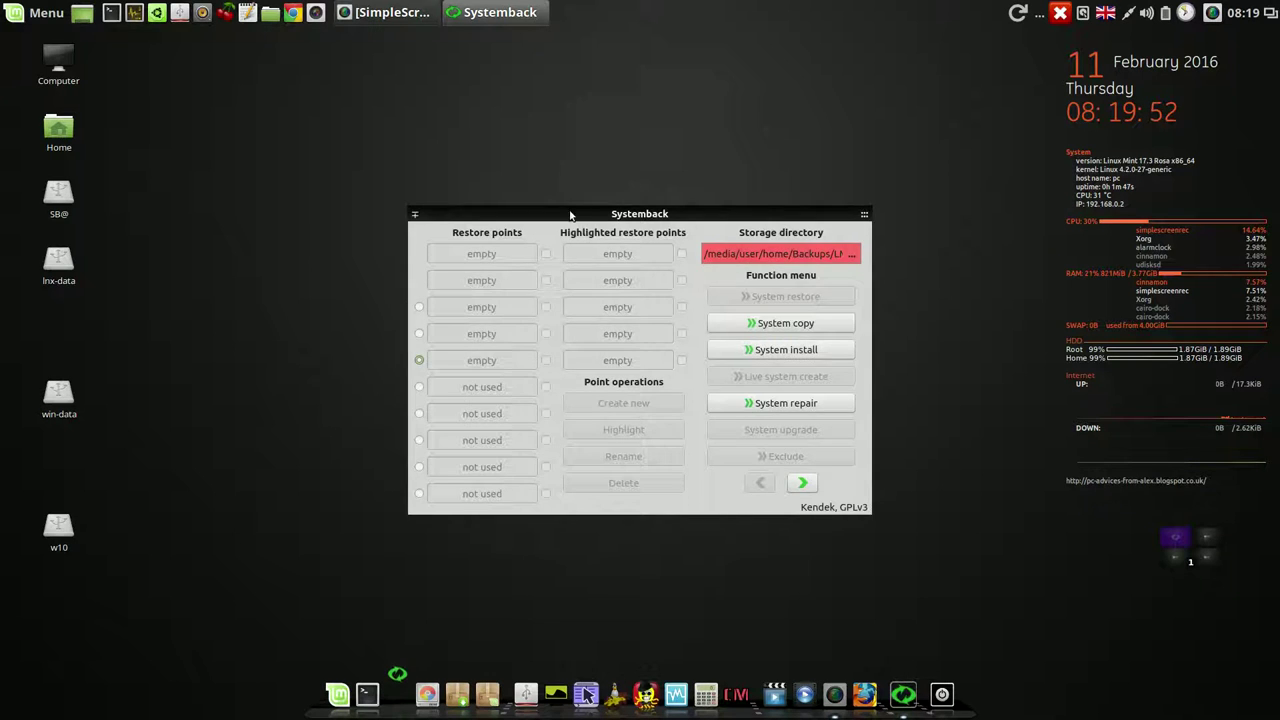
left_click_drag(565, 206, 513, 103)
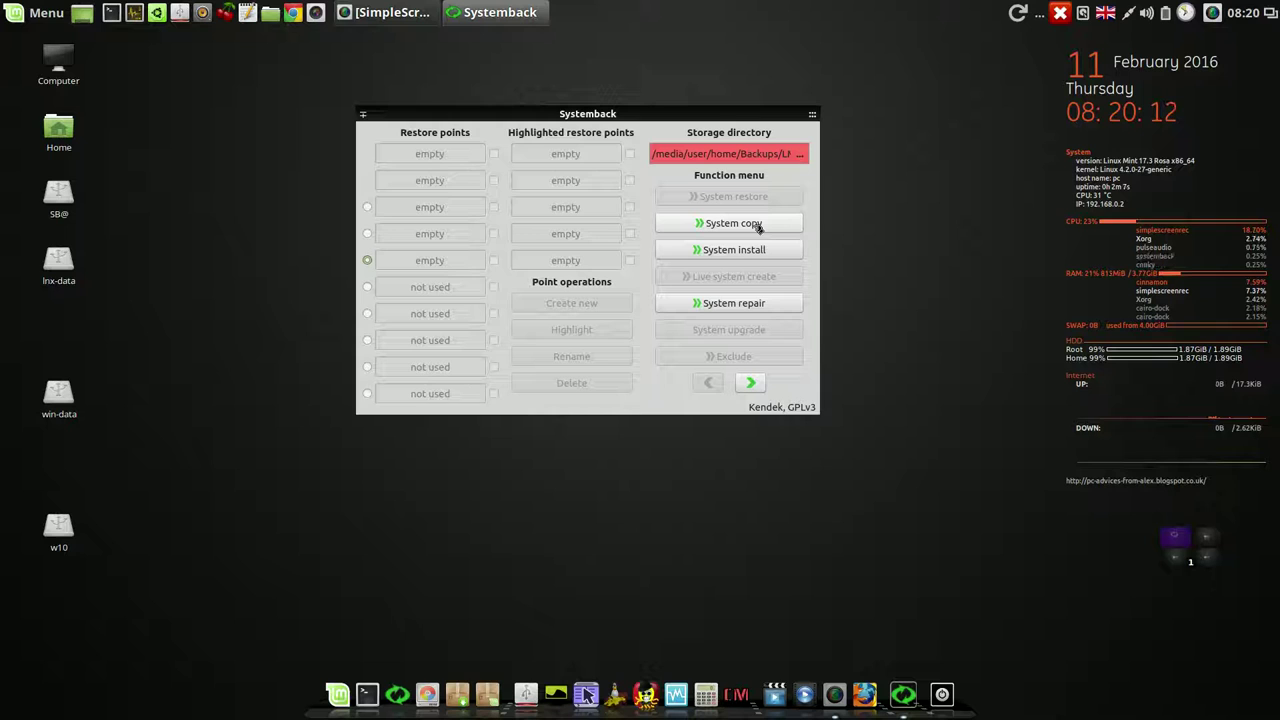
Open the System install form, leaving the full name, username and hostname fields empty.
left_click(737, 250)
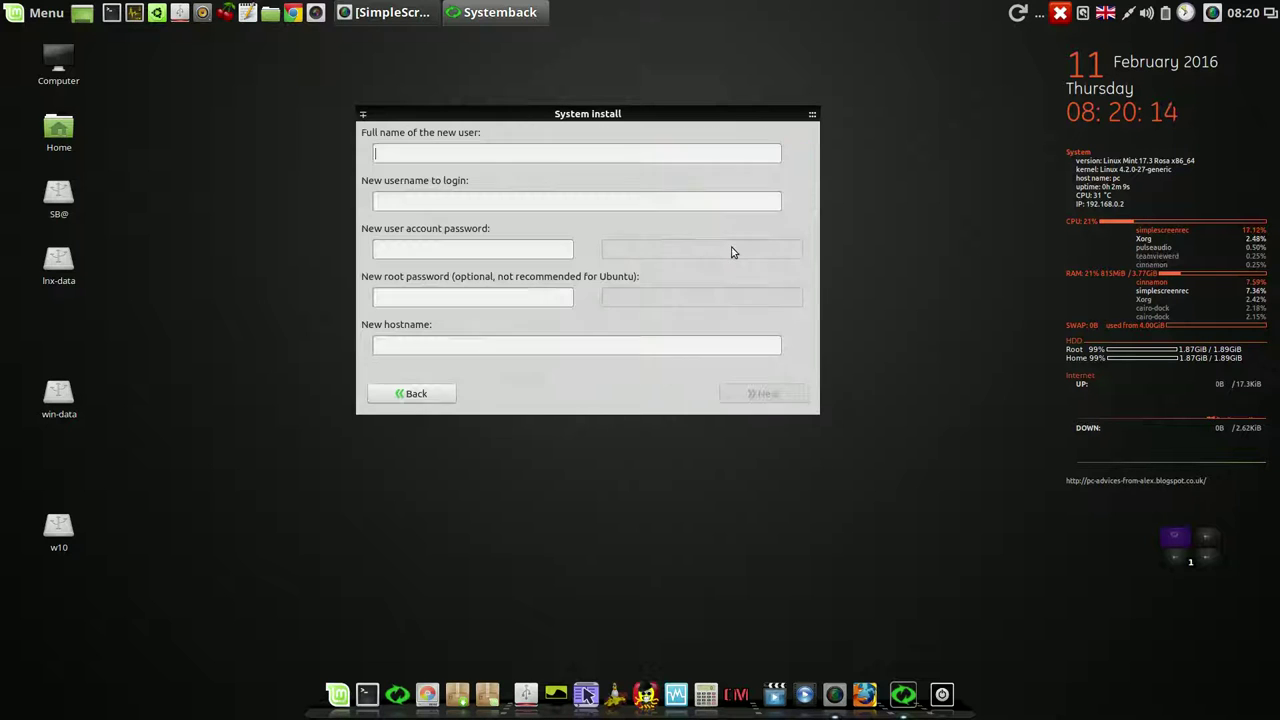
left_click(630, 152)
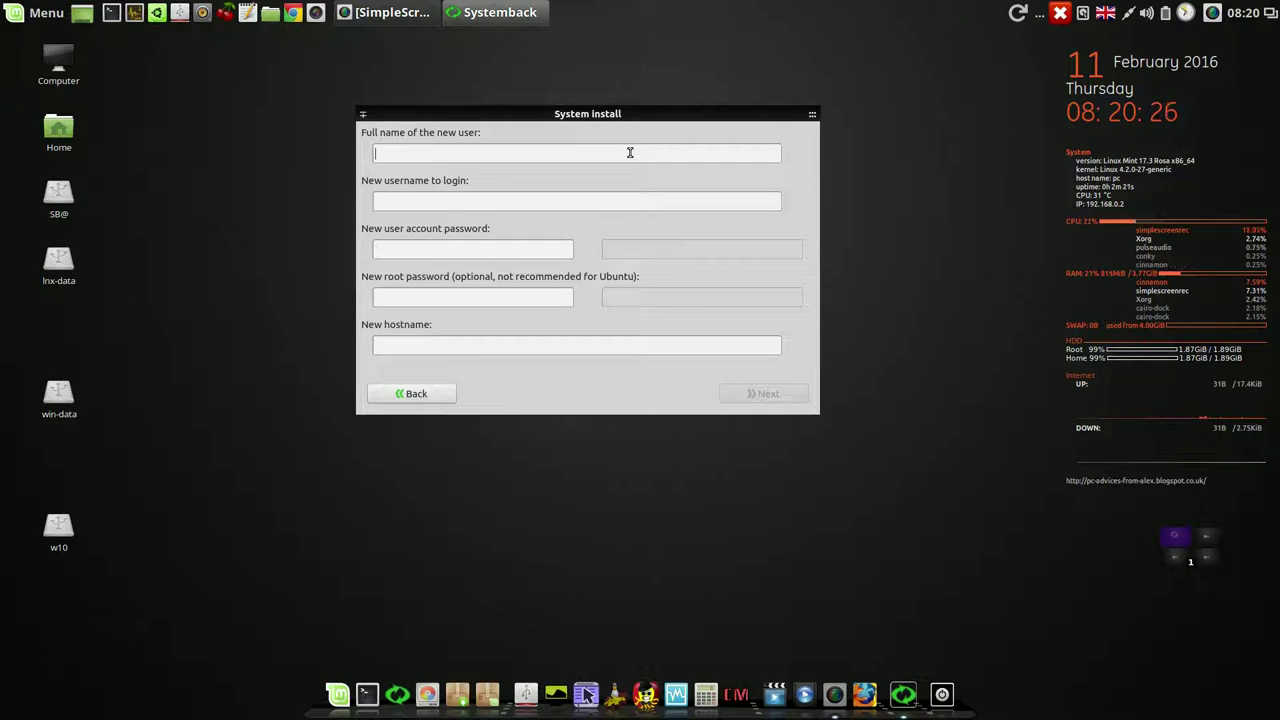
left_click(604, 206)
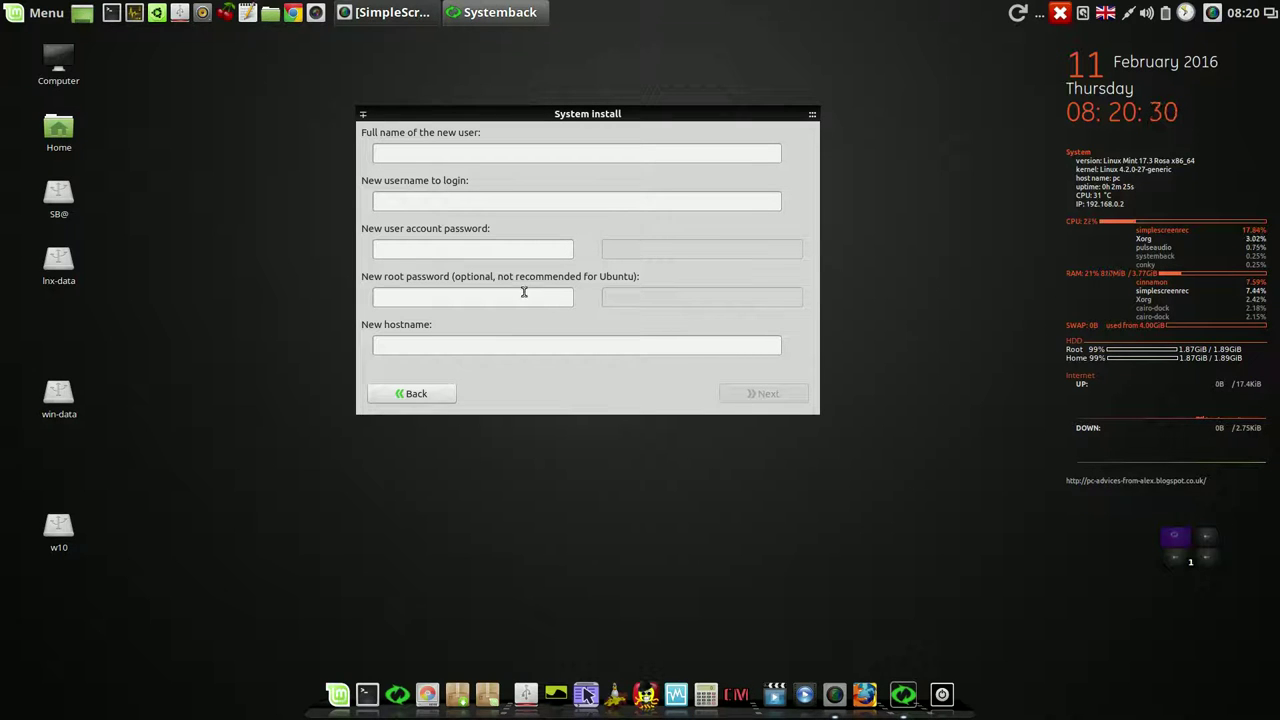
left_click(489, 343)
Go back to the menu and open the System copy partition settings to browse the partitions.
left_click(435, 395)
left_click(755, 226)
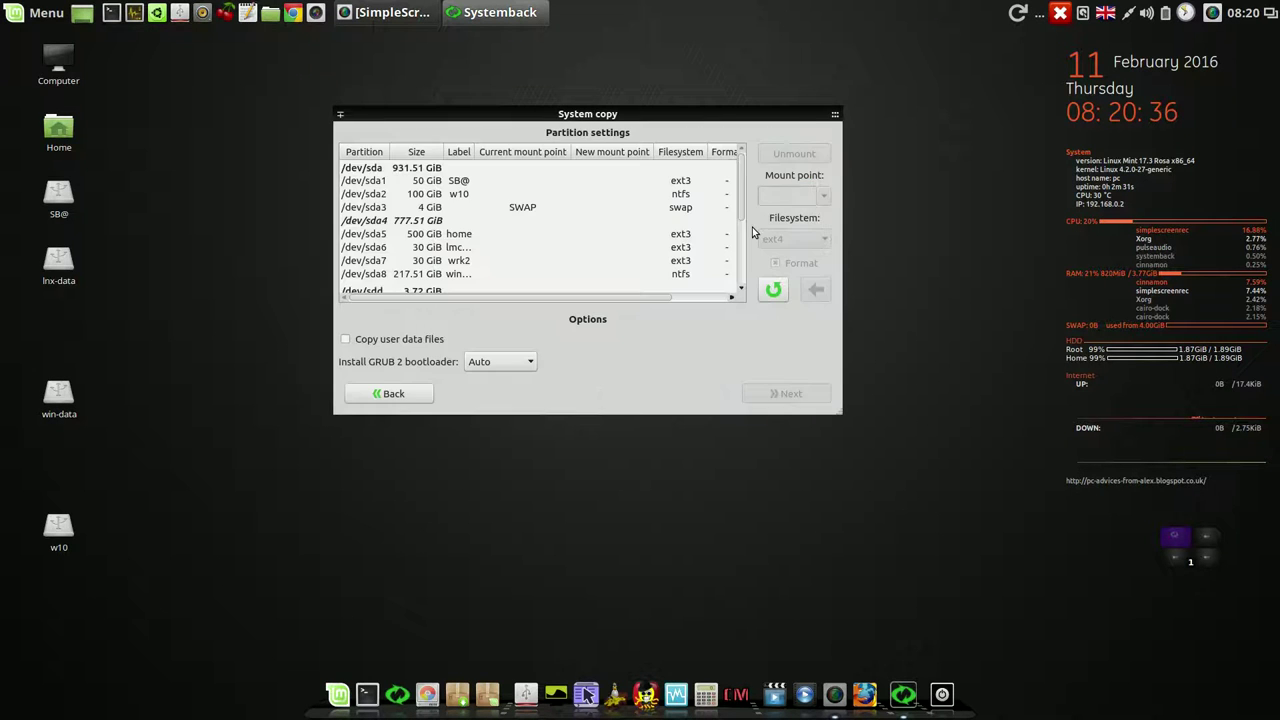
left_click(480, 184)
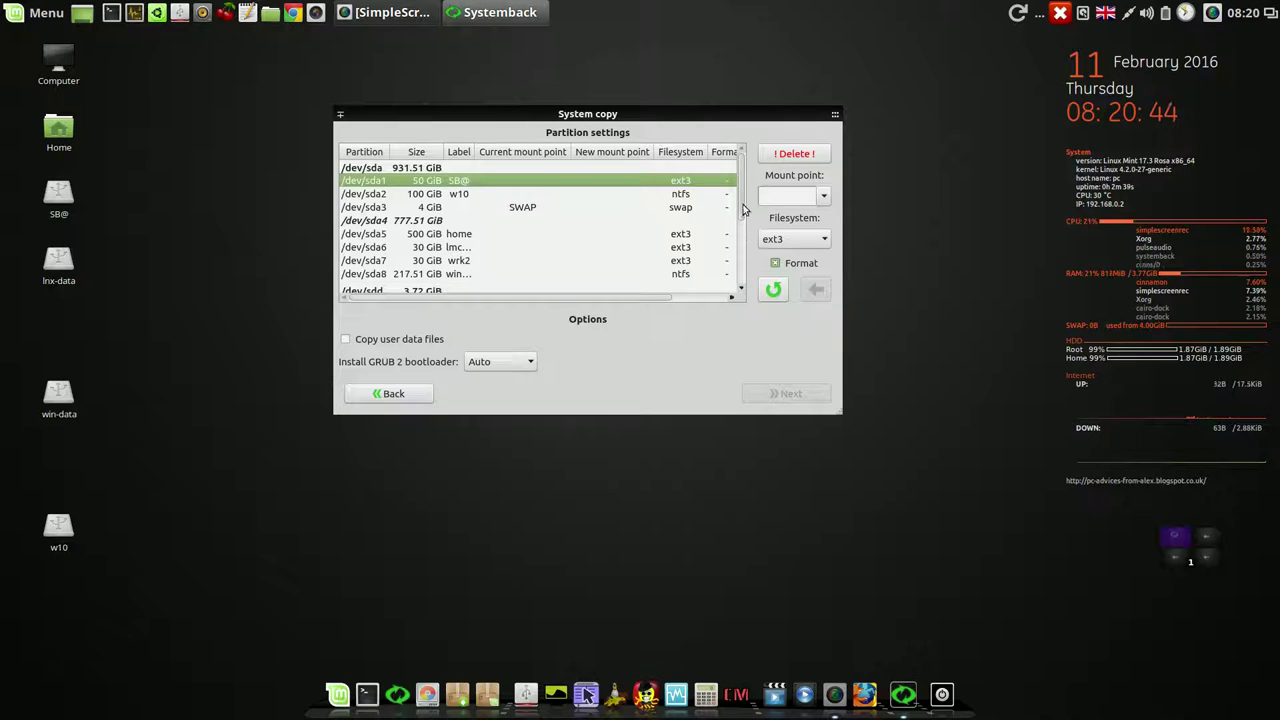
left_click_drag(743, 211, 741, 275)
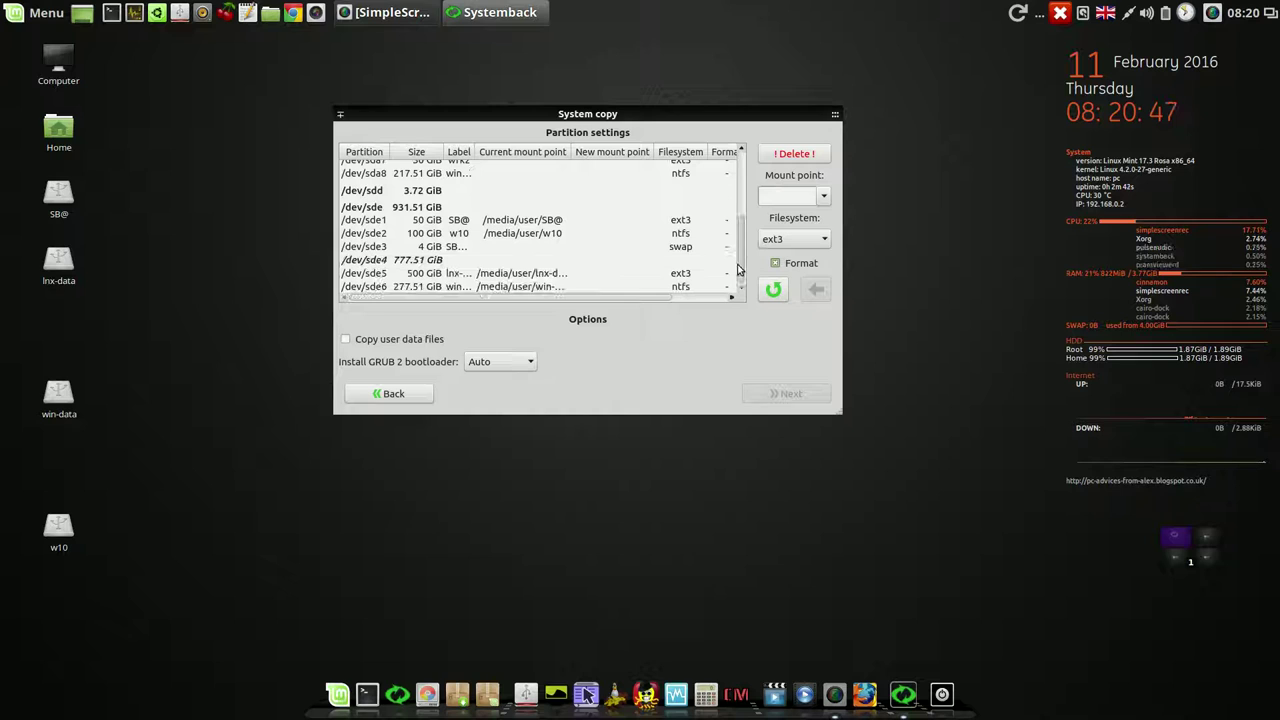
Unmount /dev/sde1 (SB@) and assign it the root mount point /, widening the Label column.
left_click(528, 222)
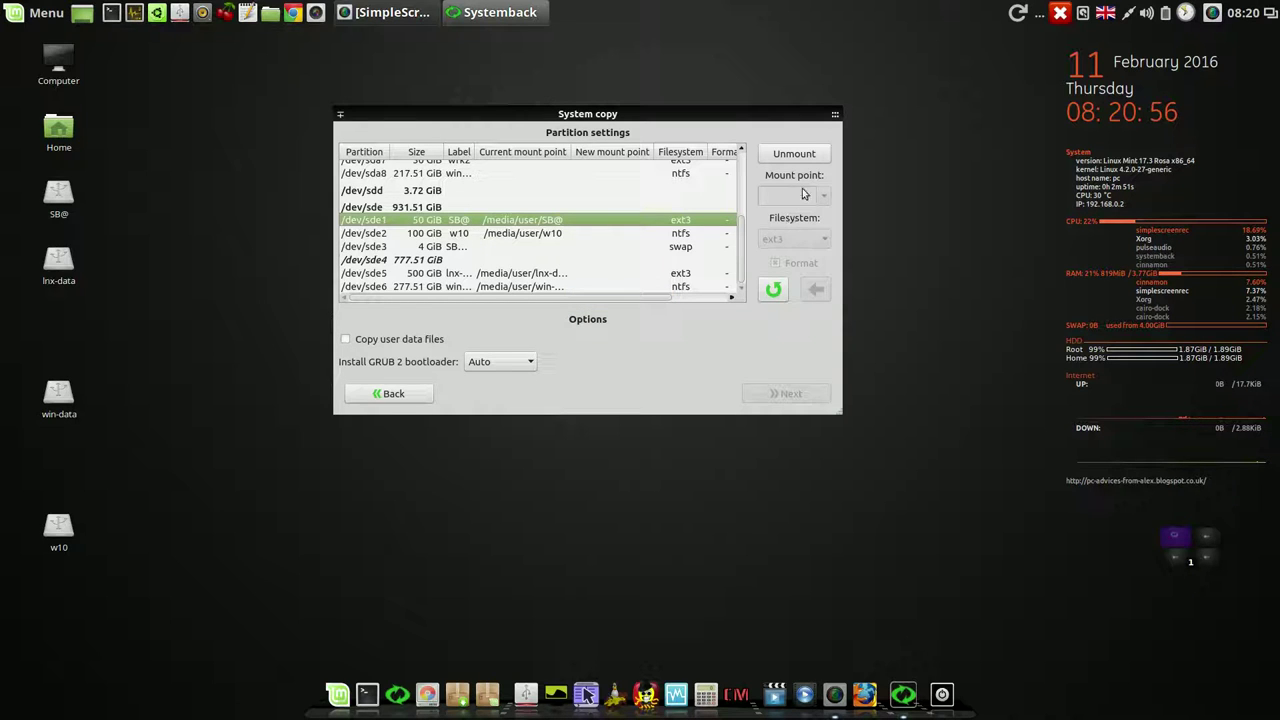
left_click(802, 156)
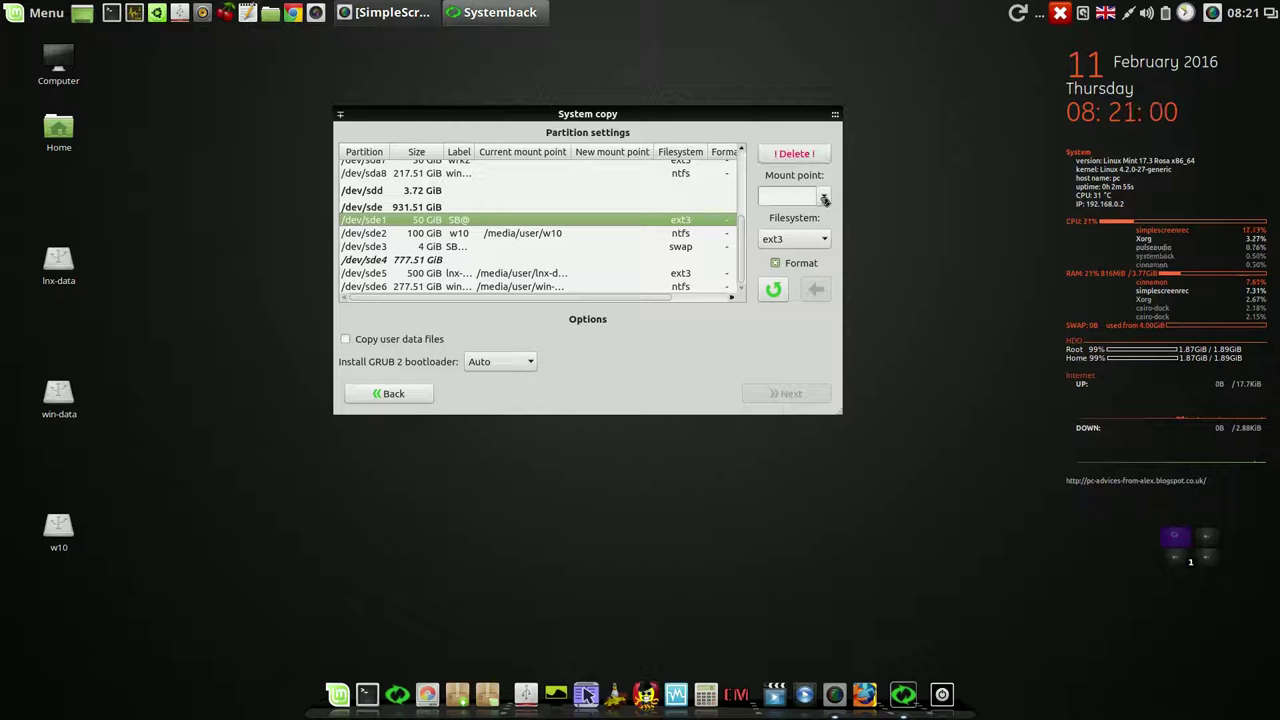
left_click(822, 197)
left_click(799, 212)
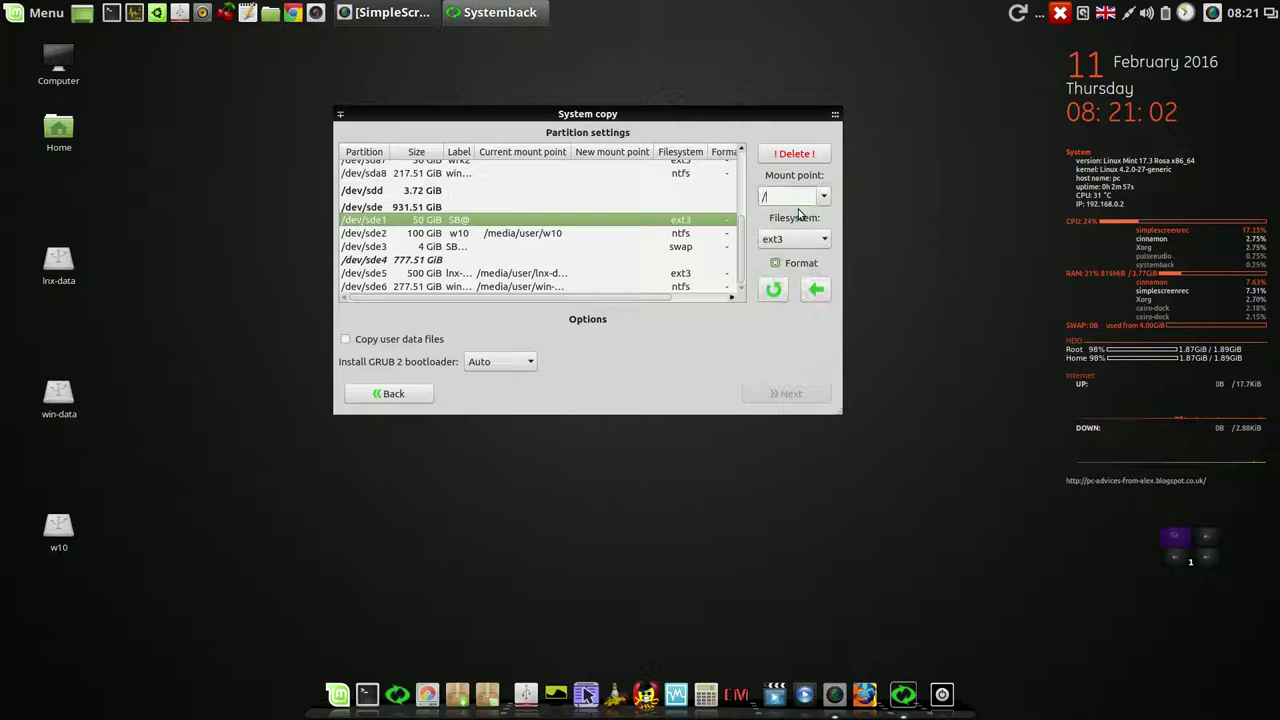
left_click(814, 291)
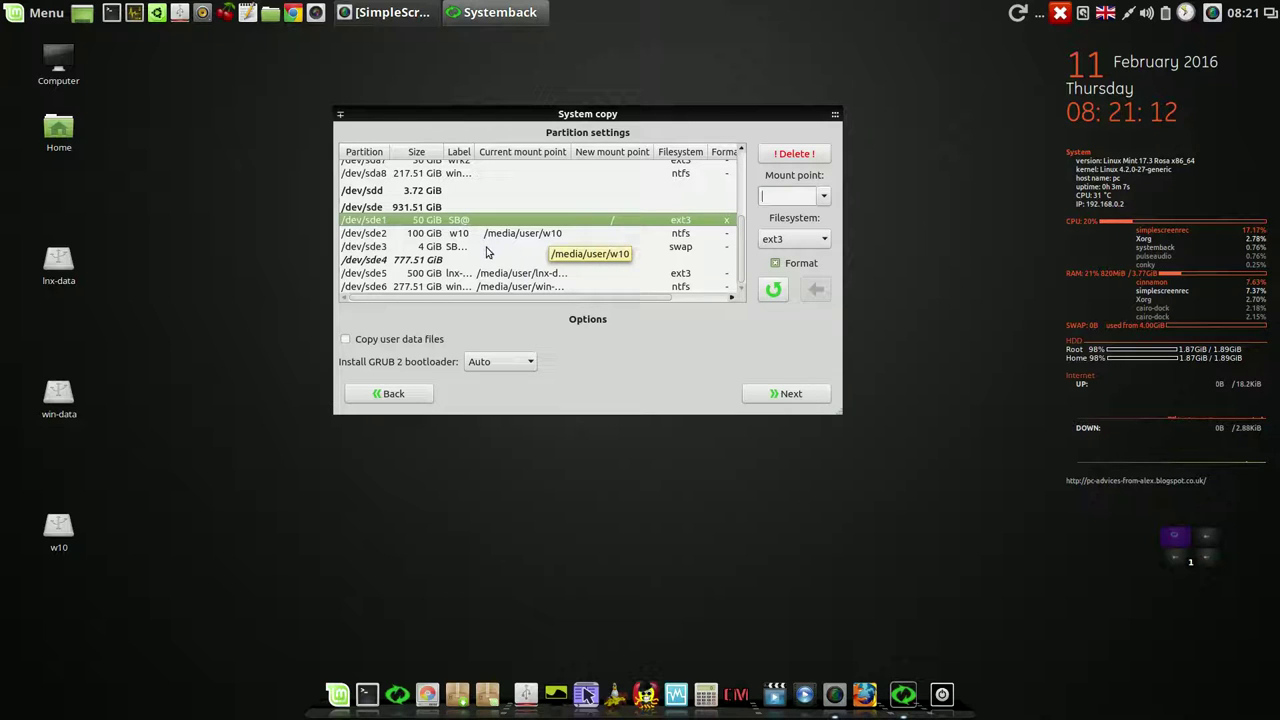
left_click_drag(476, 151, 506, 151)
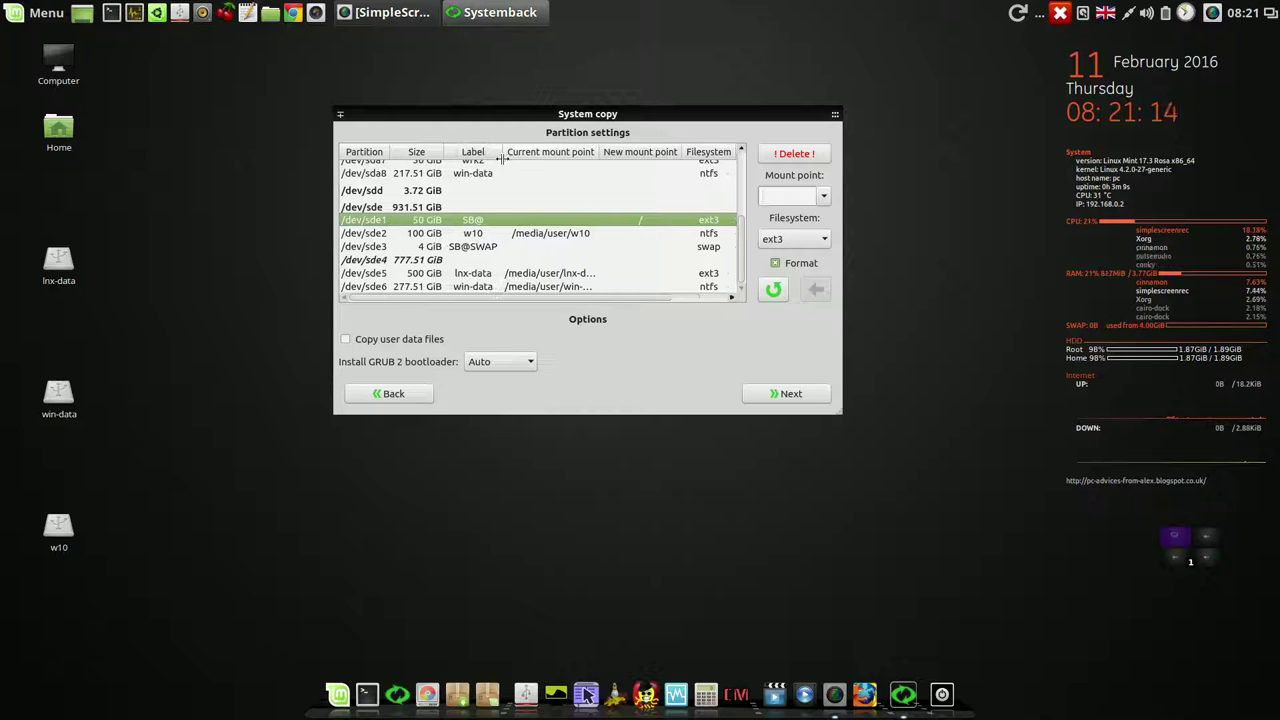
Assign SWAP to /dev/sde3 and proceed to the copy-from-Live-image confirmation.
left_click(465, 250)
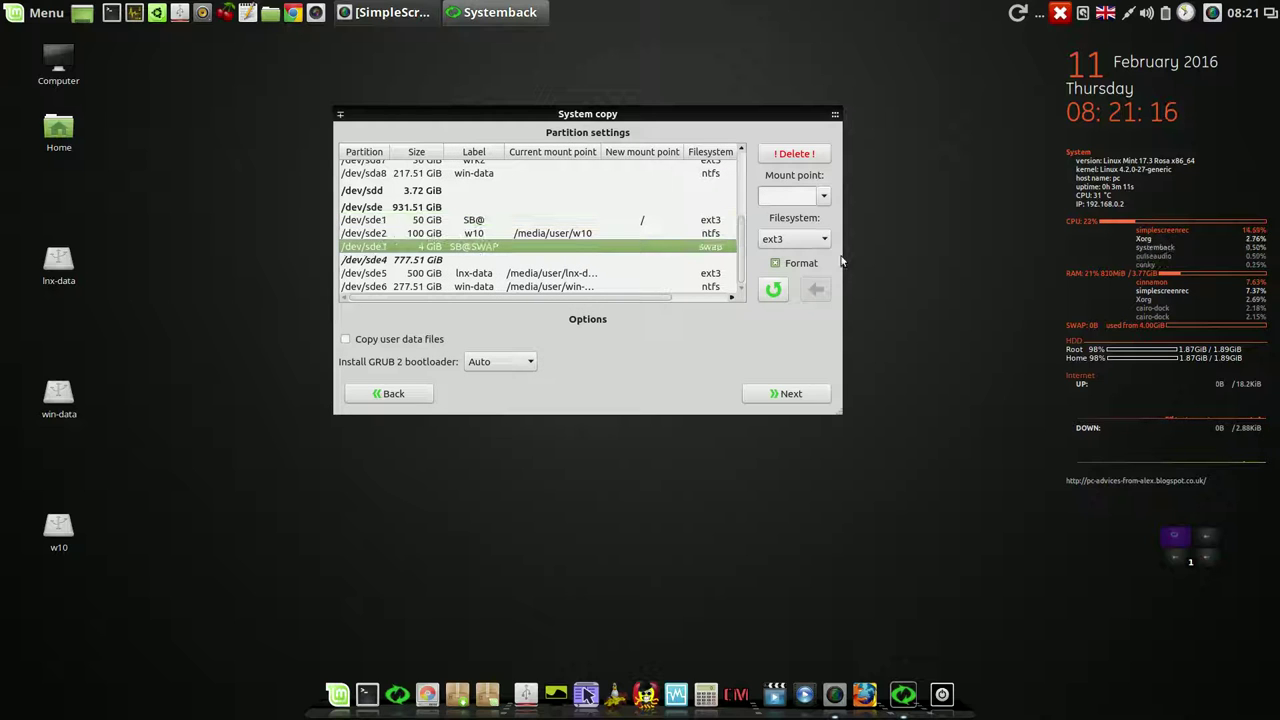
left_click(824, 198)
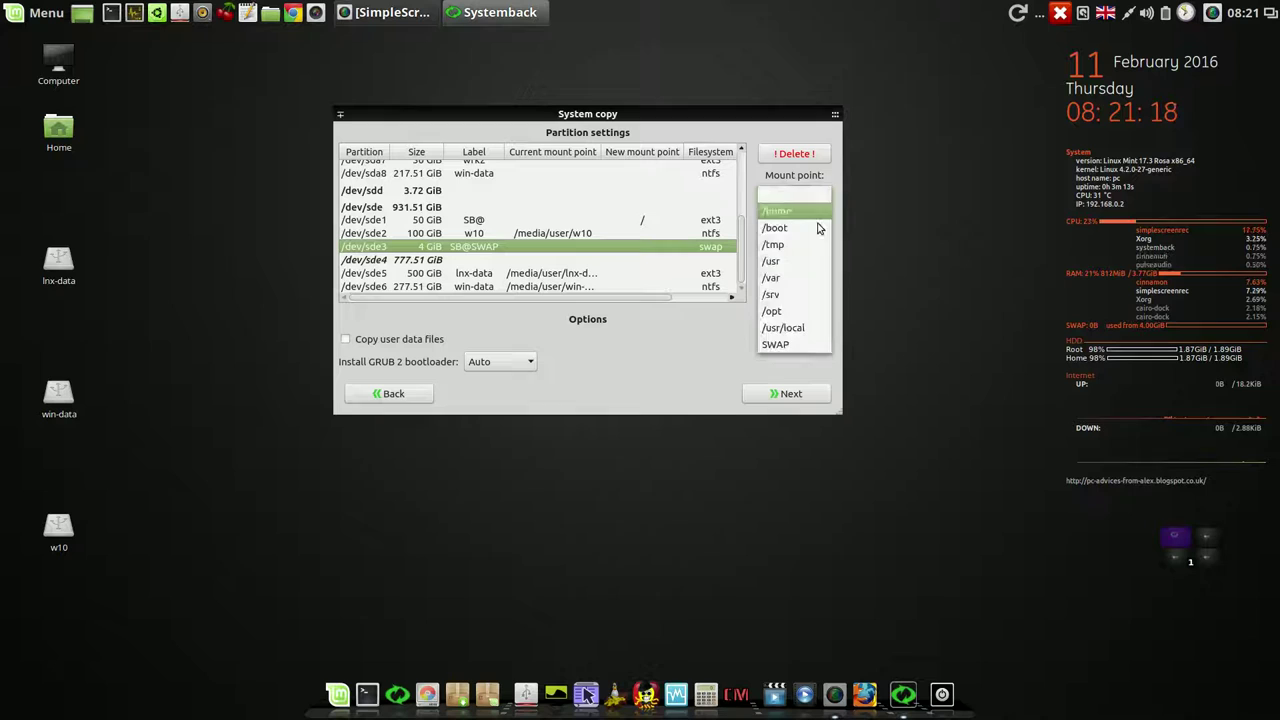
left_click(786, 342)
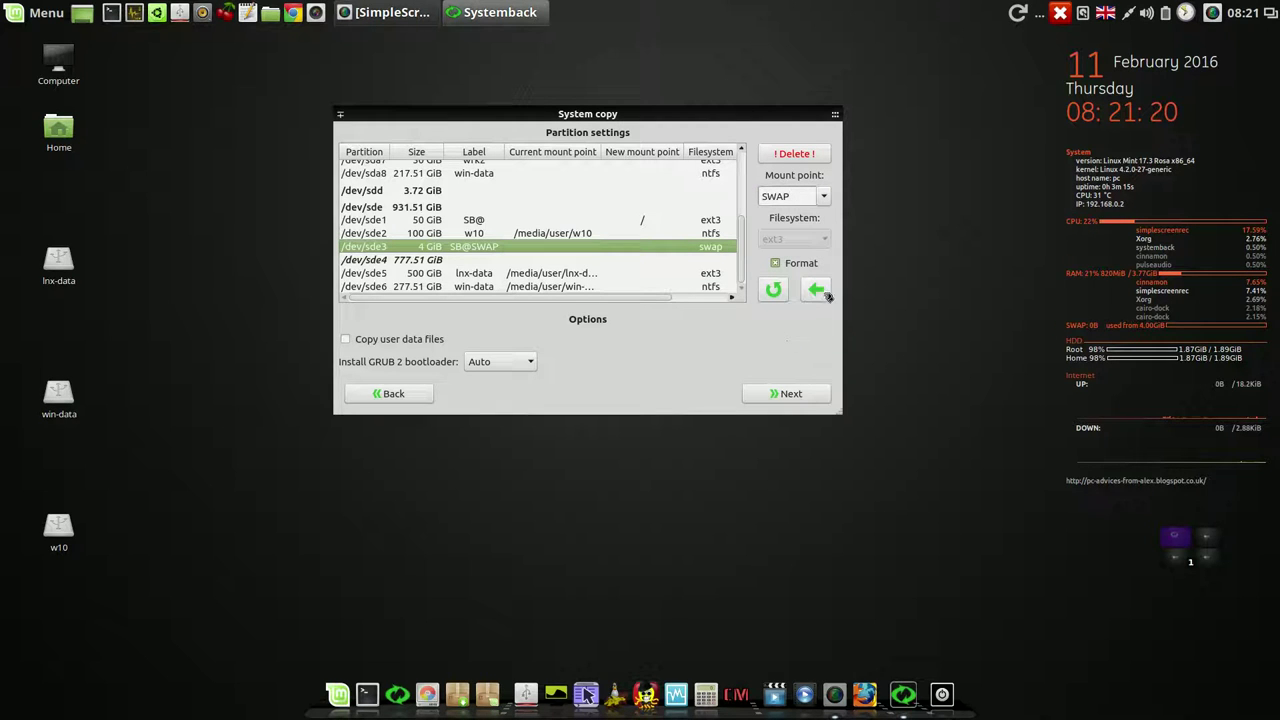
left_click(816, 290)
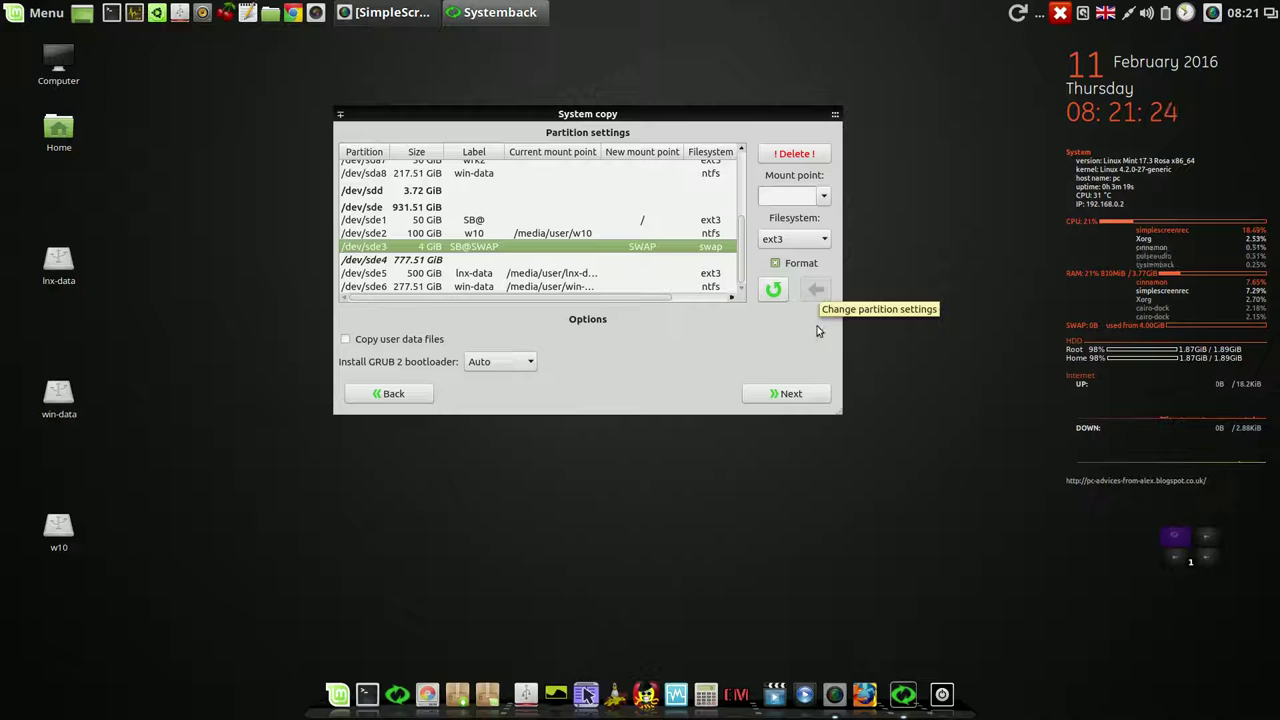
left_click(788, 394)
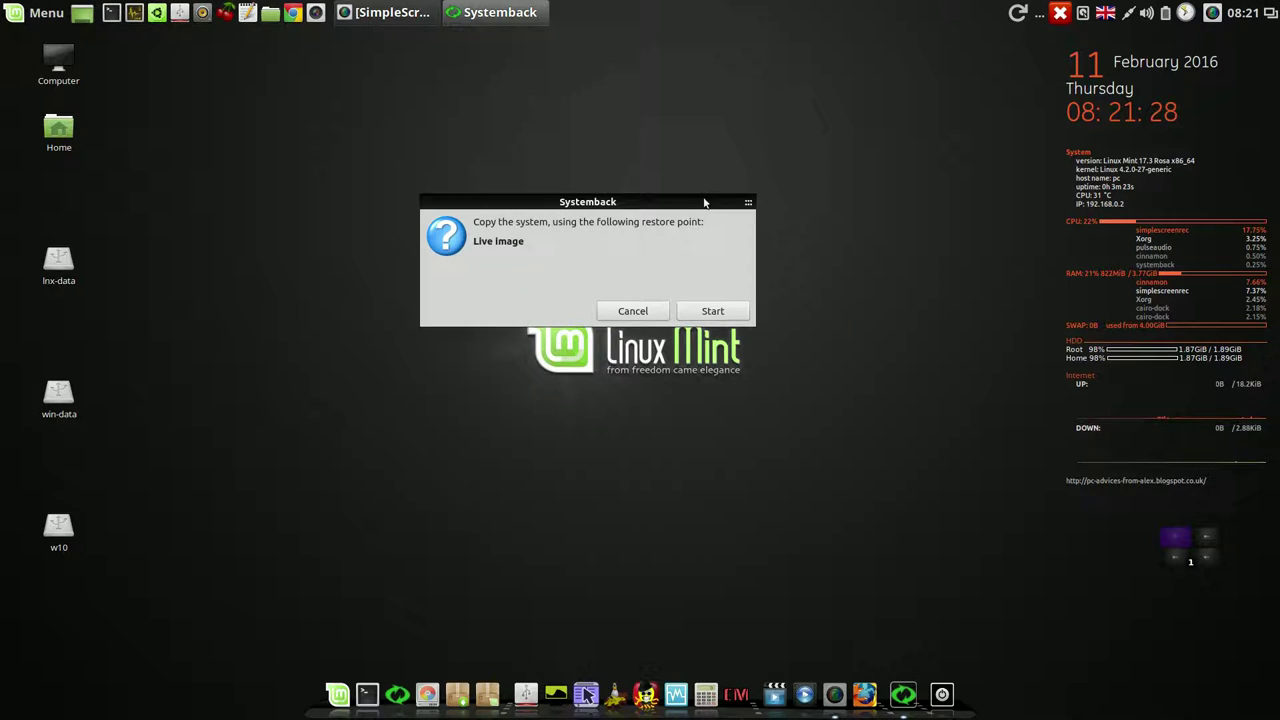
Start the system copy and note start time 8-21-30 in a small gedit window beside it.
left_click_drag(872, 161, 984, 87)
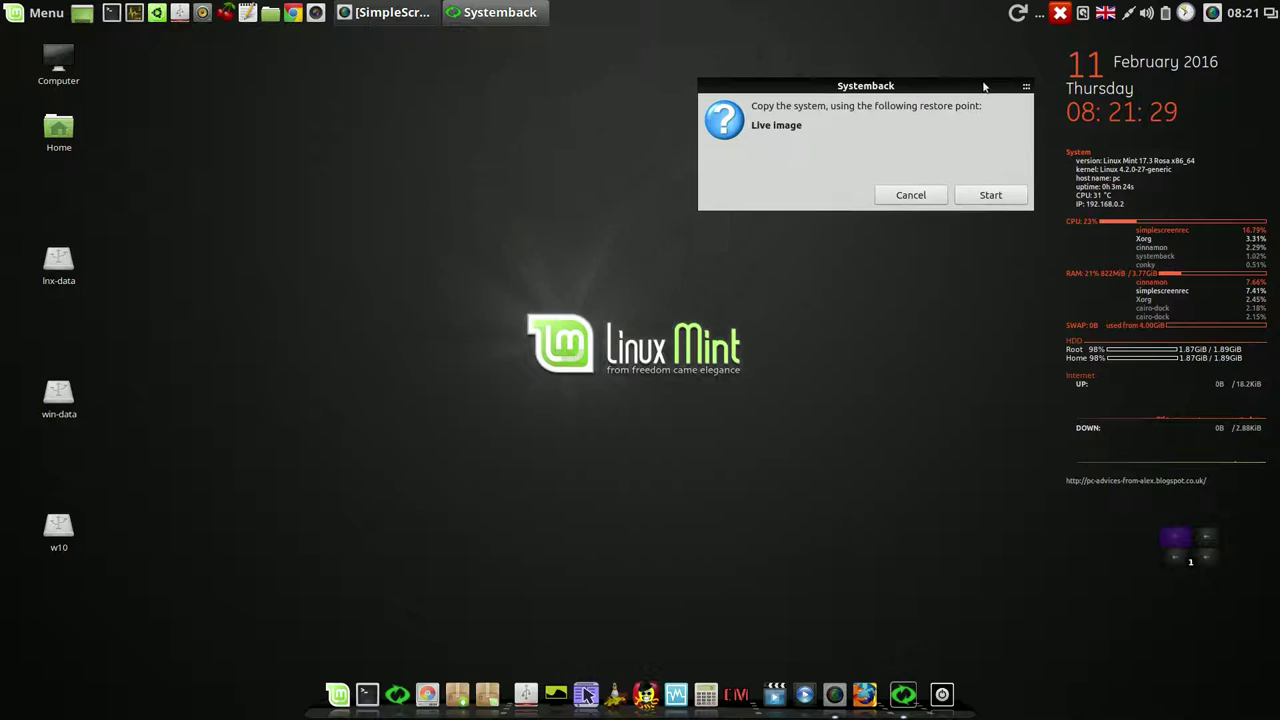
left_click(995, 196)
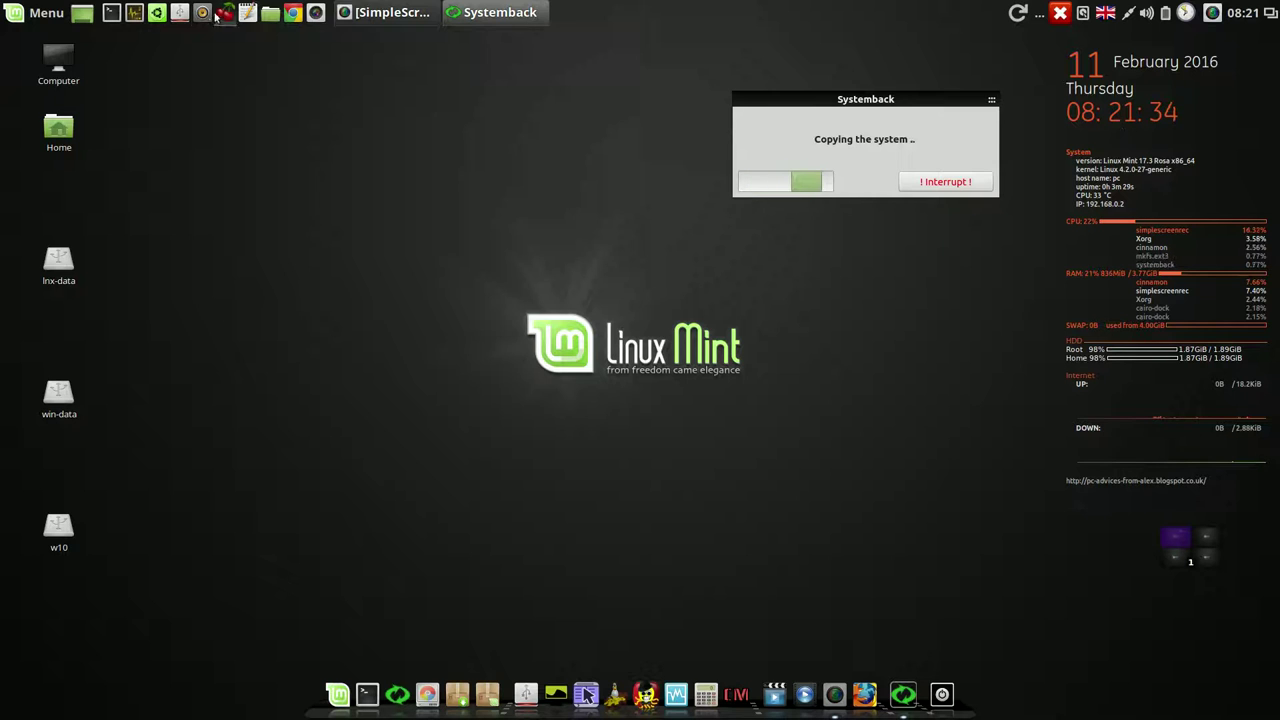
left_click(247, 13)
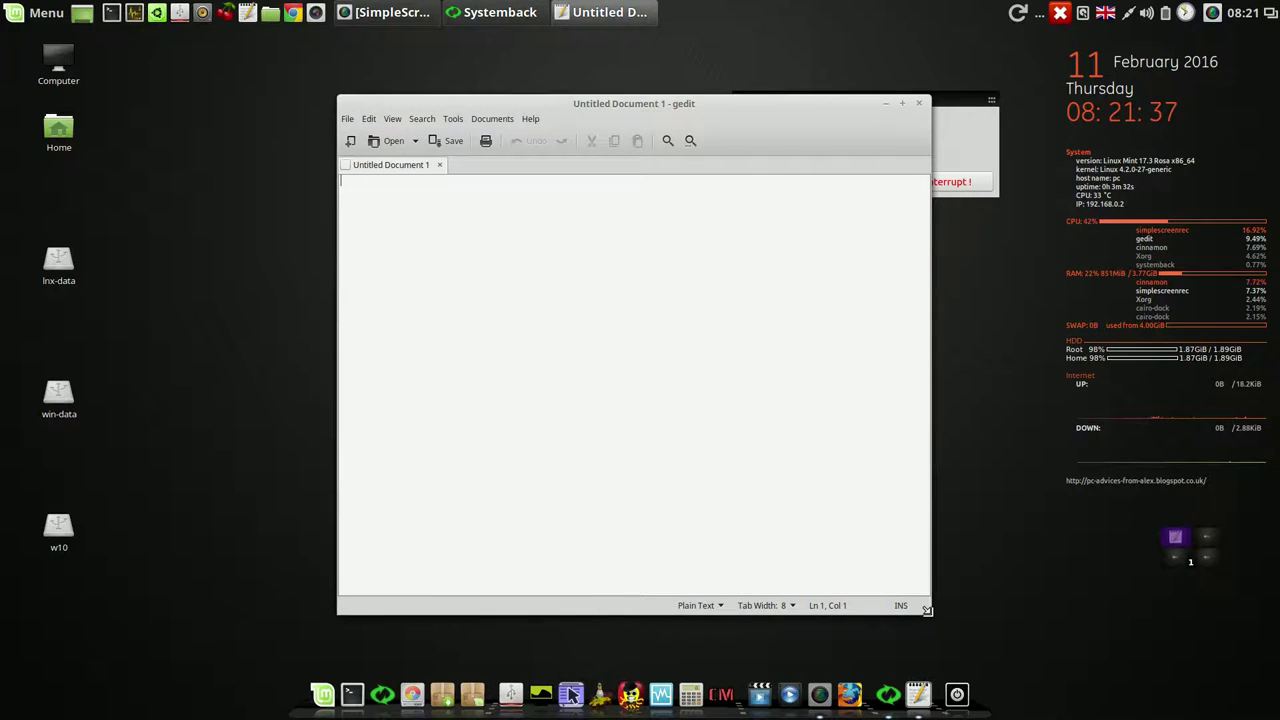
mouse_move(929, 613)
left_mouse_down()
mouse_move(731, 397)
mouse_move(661, 293)
left_mouse_up()
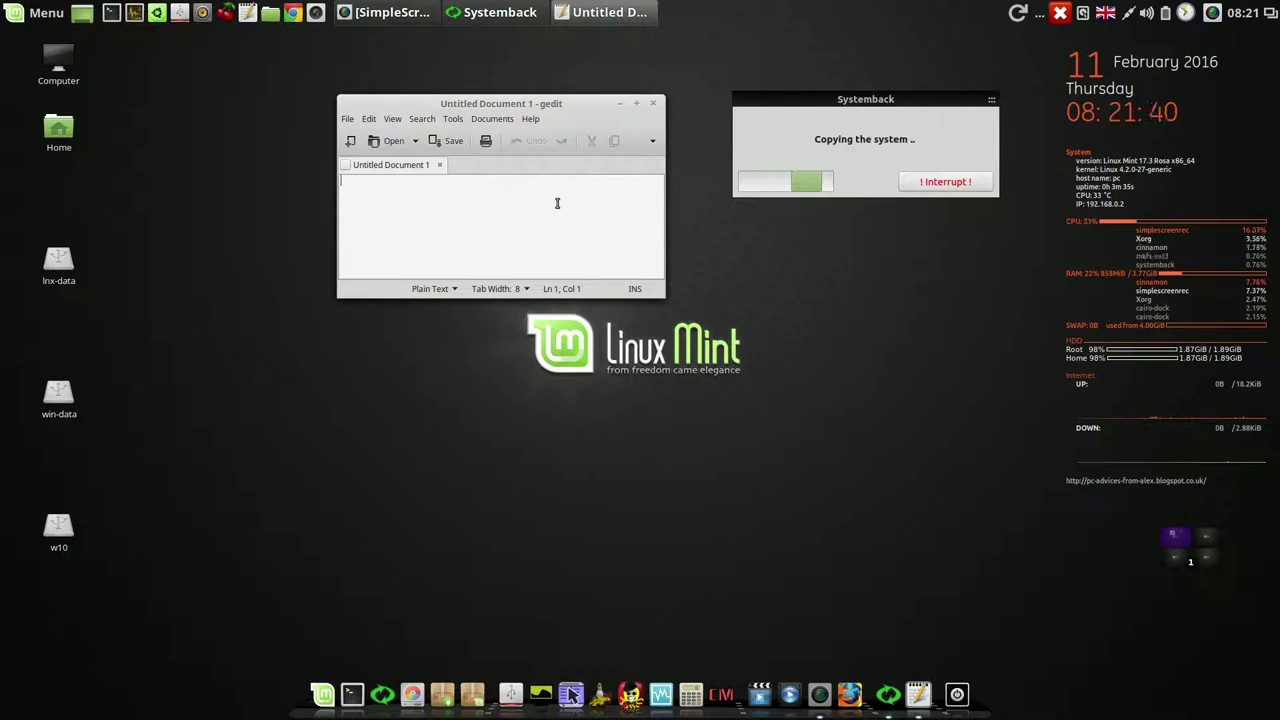
type("8-")
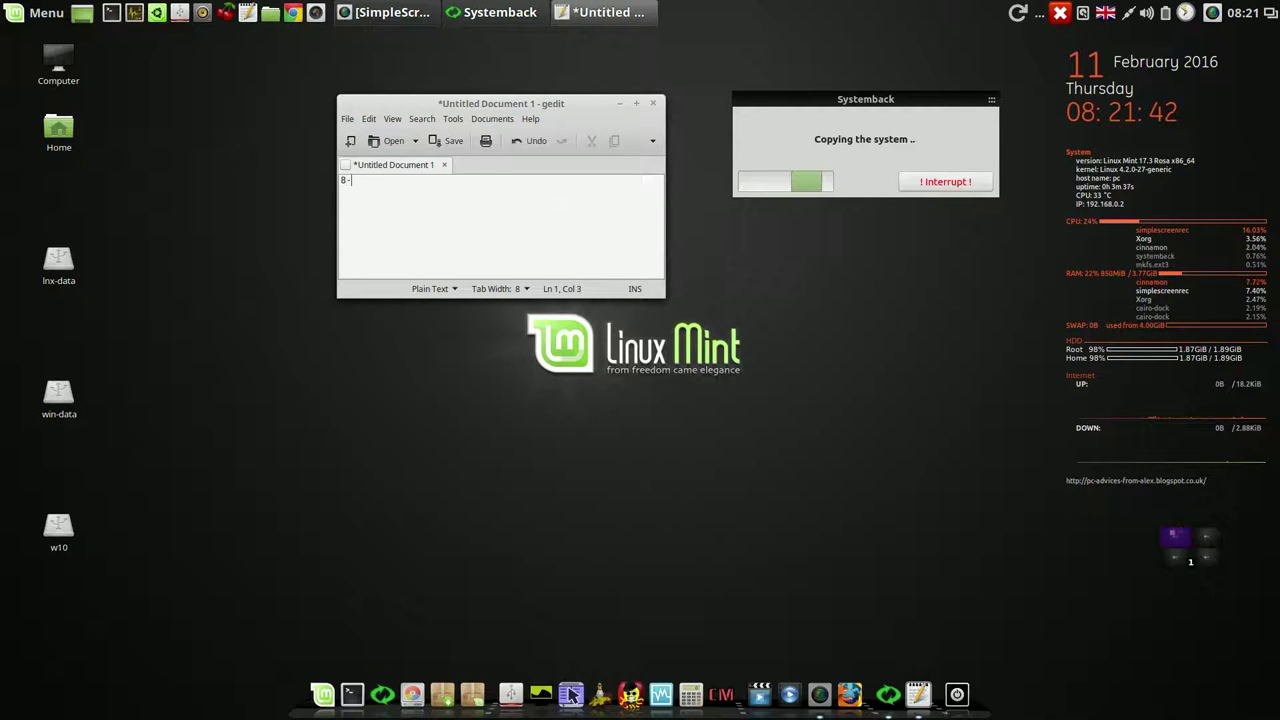
type("21-")
type("30")
key("Return")
left_click_drag(556, 111, 954, 215)
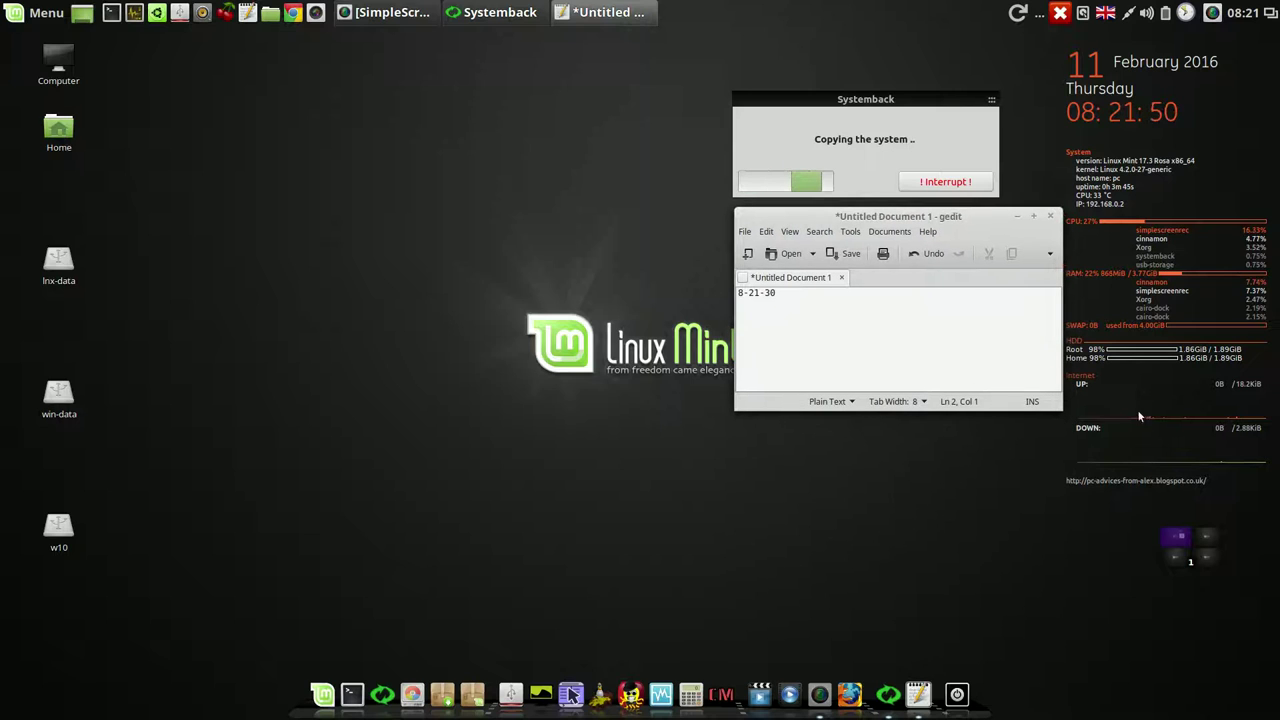
mouse_move(1060, 408)
left_mouse_down()
mouse_move(1012, 390)
mouse_move(1003, 372)
left_mouse_up()
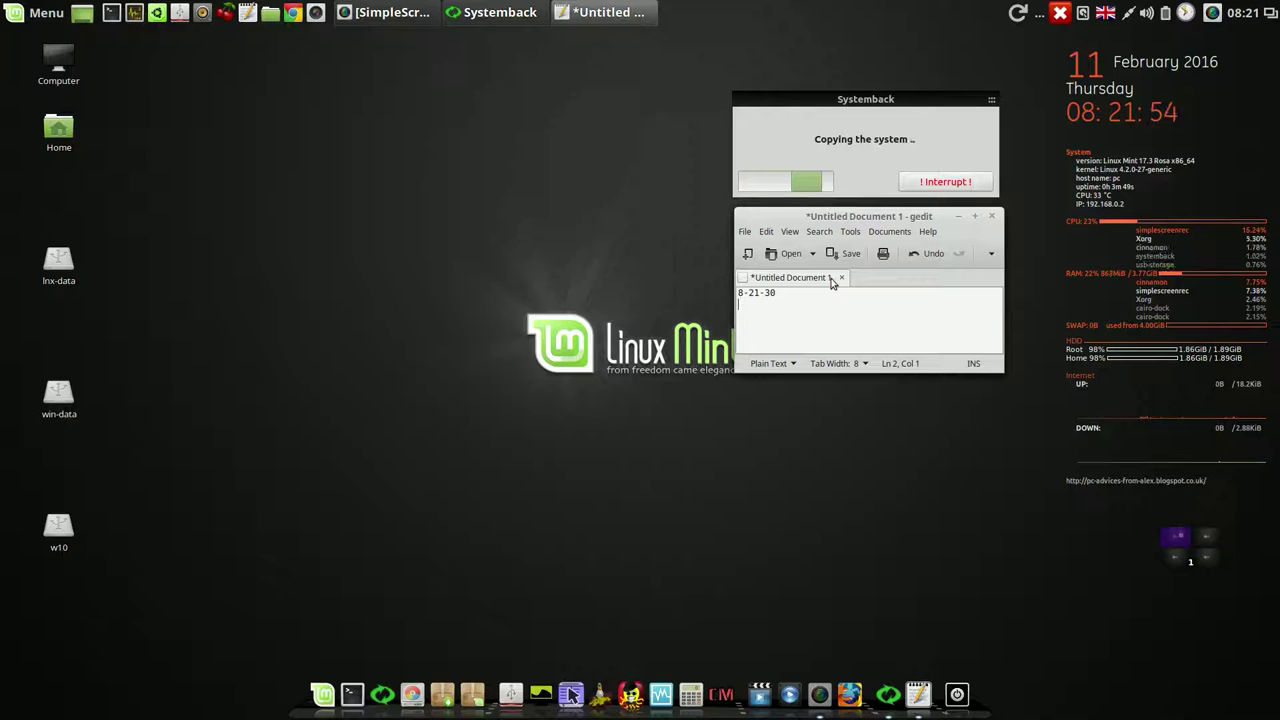
left_click(1214, 13)
Close Systemback after the completed copy and discard the unsaved gedit note.
left_click(1200, 52)
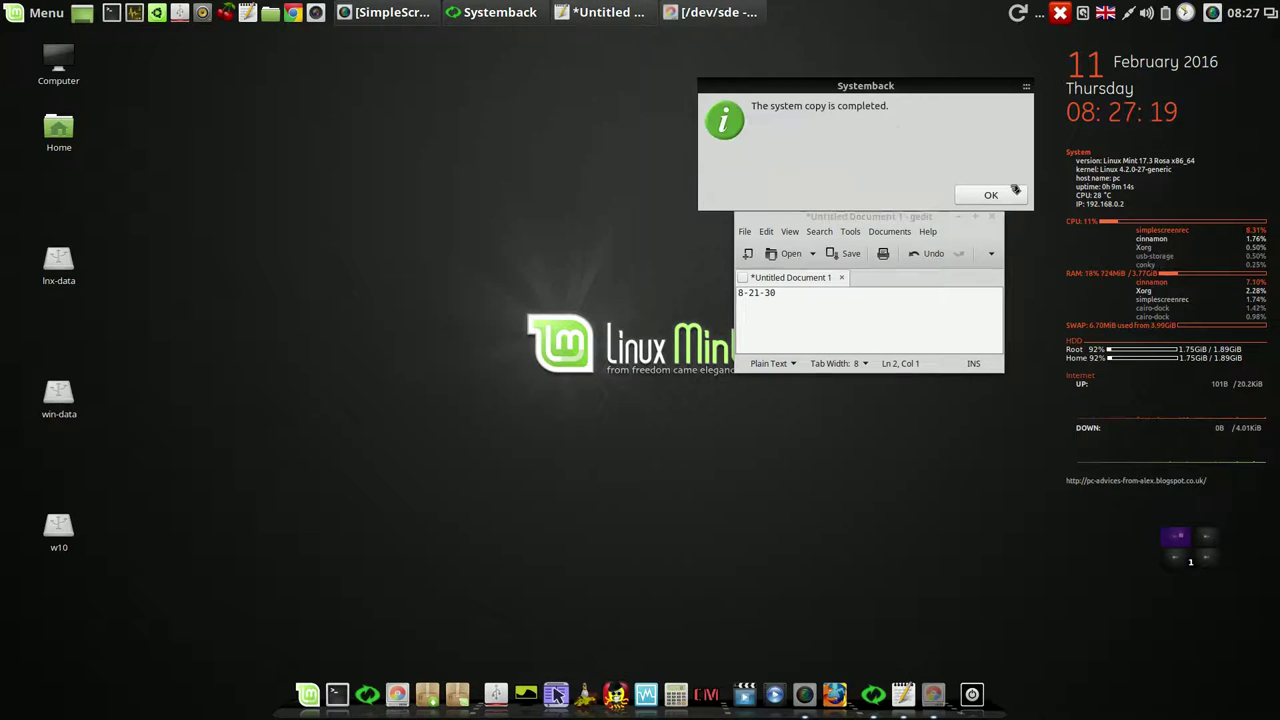
left_click(1006, 195)
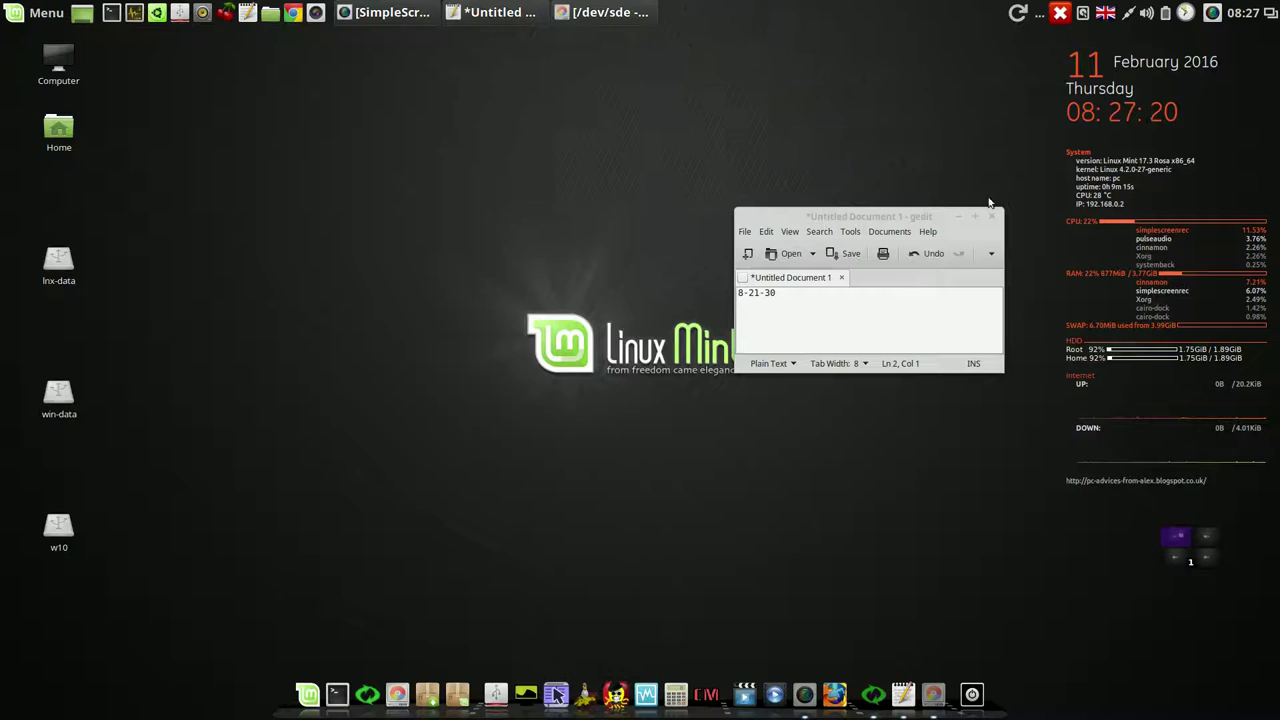
left_click(761, 306)
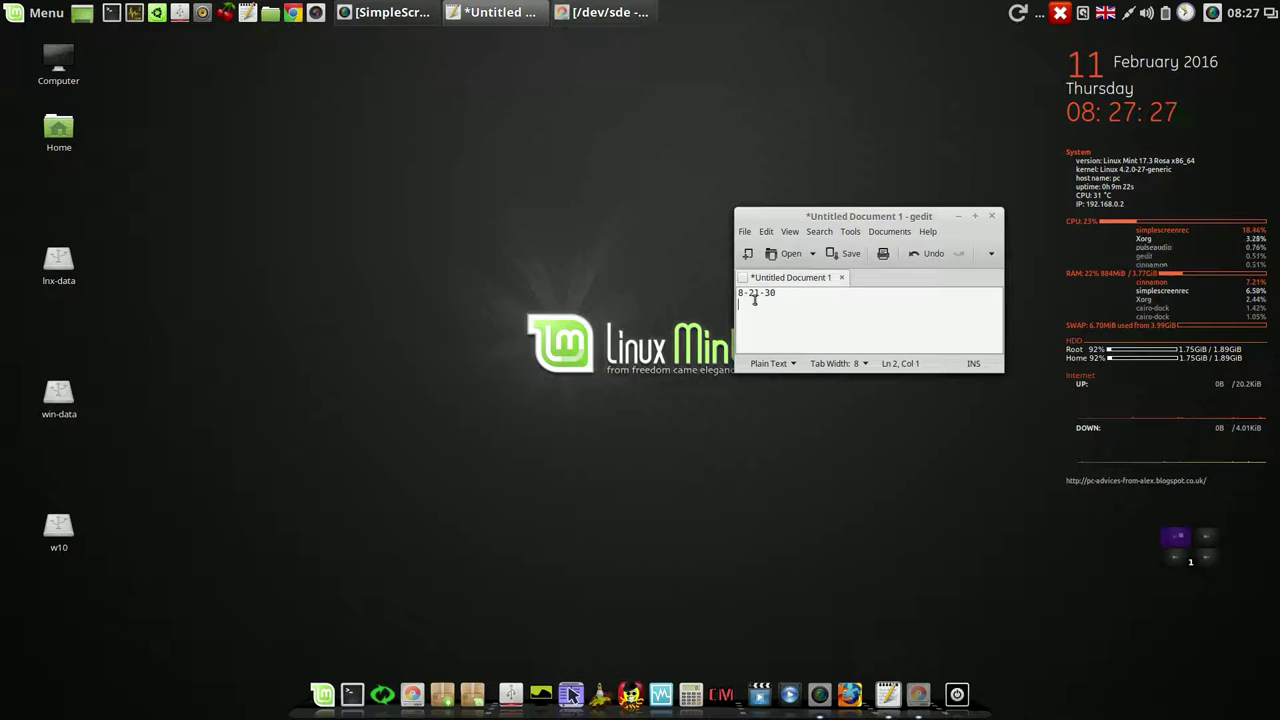
left_click(992, 217)
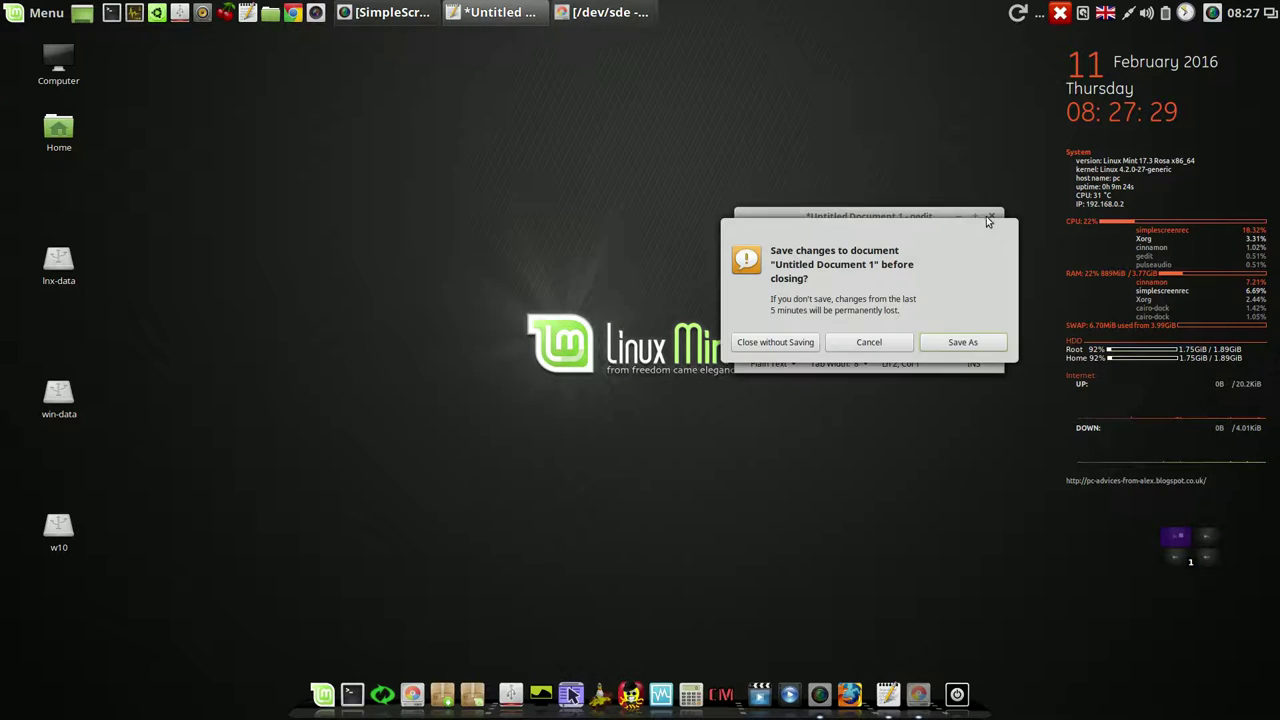
left_click(790, 342)
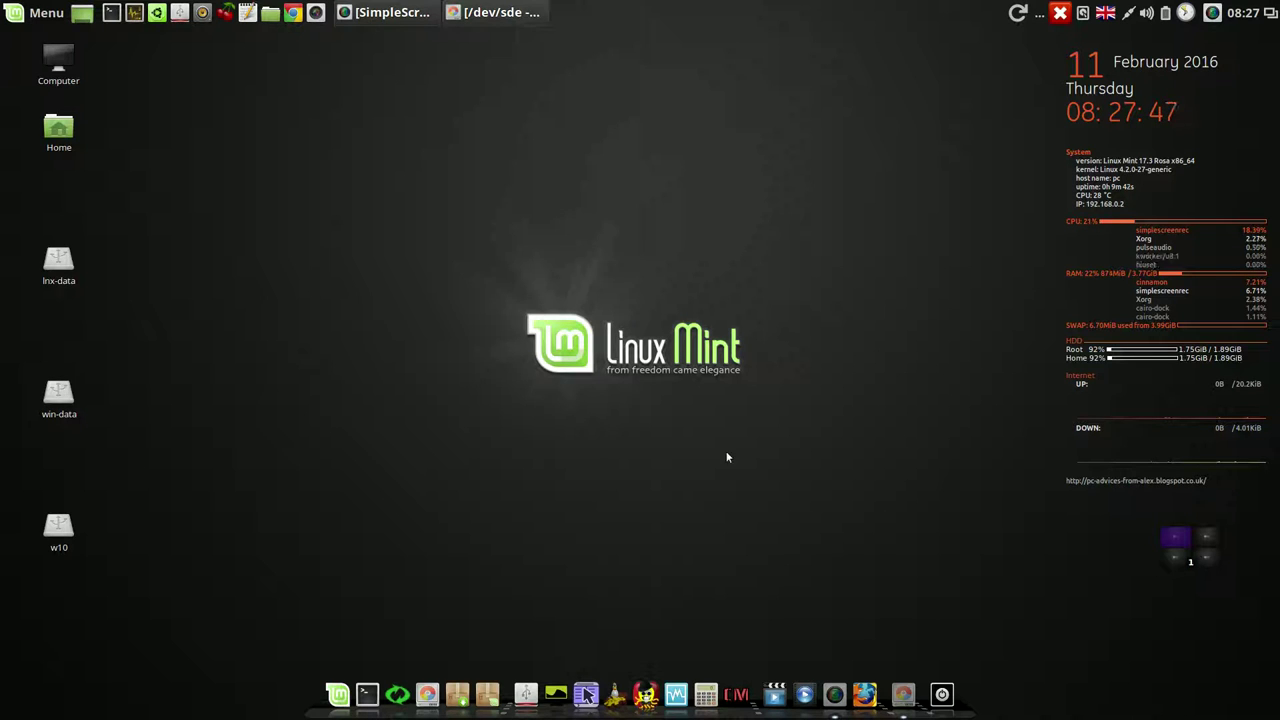
Restore and reposition GParted, then select /dev/sde1 on the external drive /dev/sde.
left_click(514, 14)
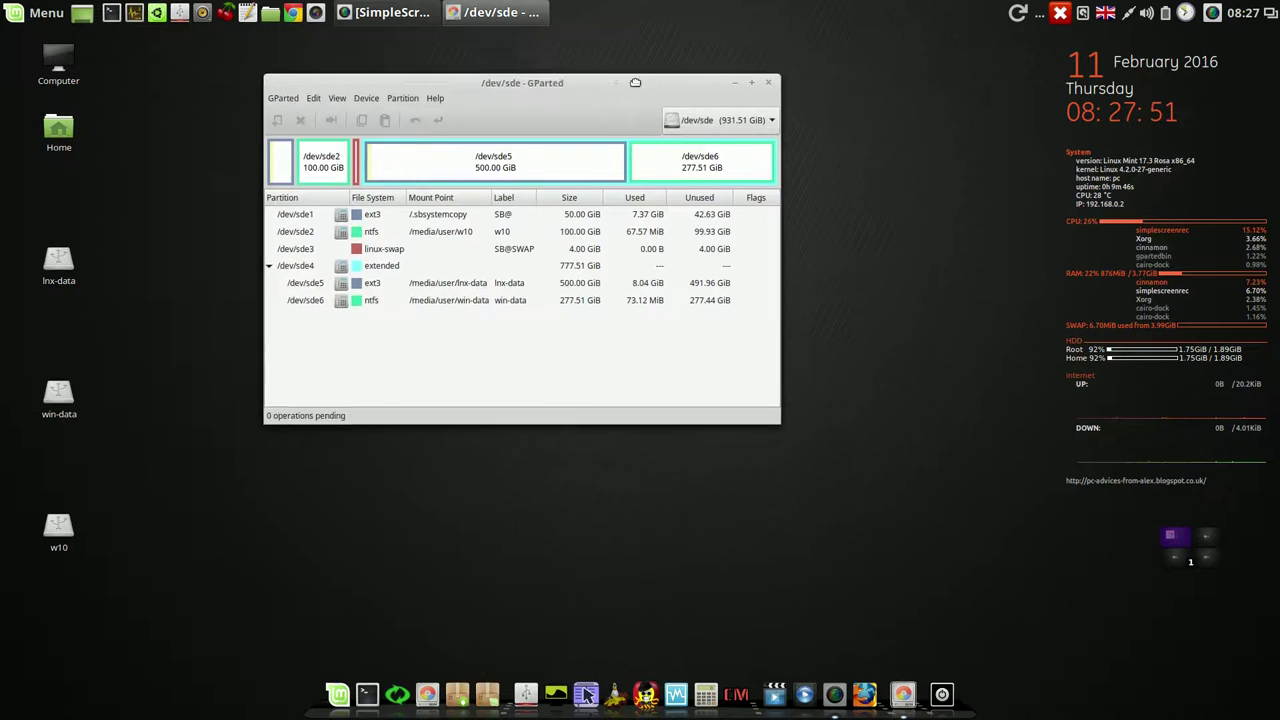
left_click_drag(635, 82, 697, 60)
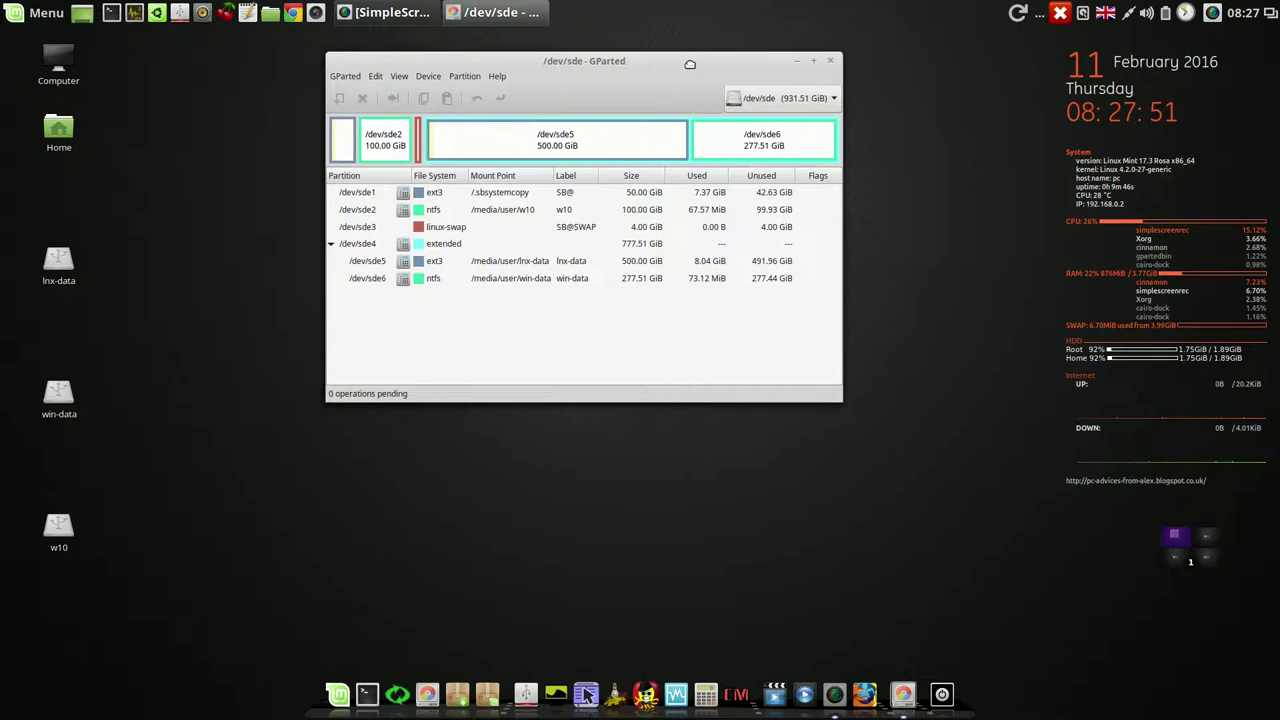
left_click(530, 197)
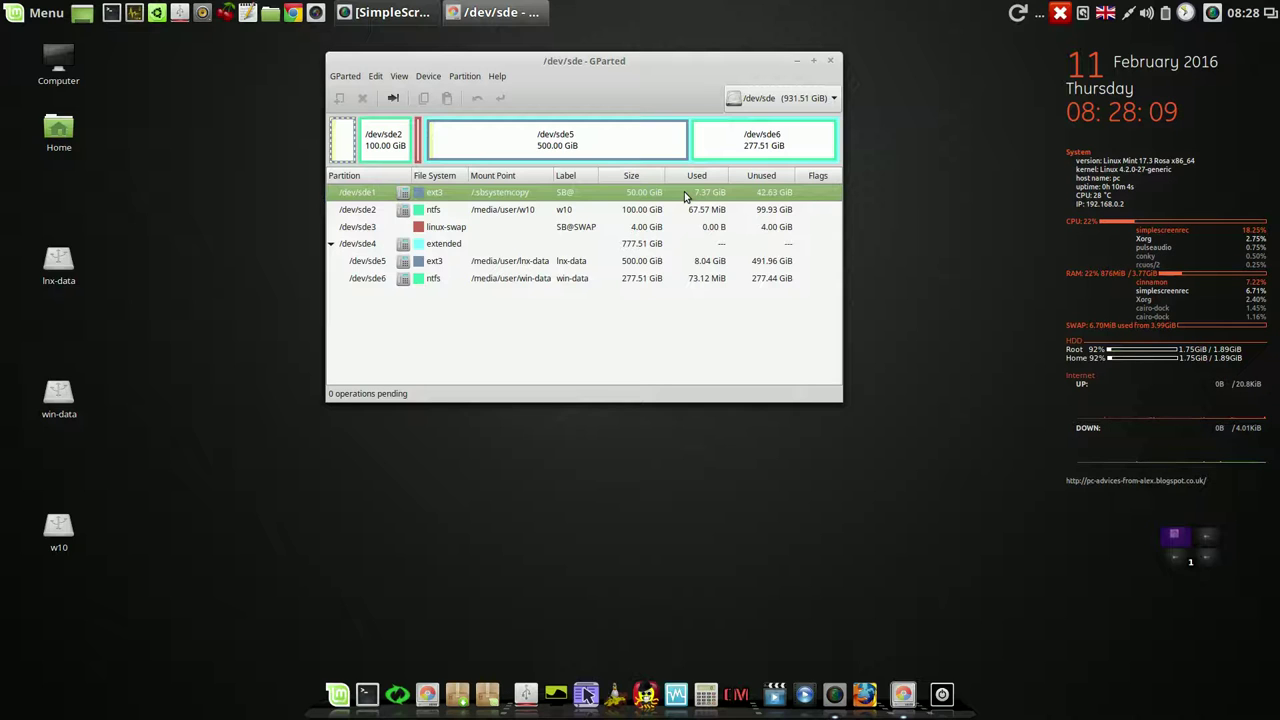
Unmount /dev/sde1 from /.sbsystemcopy, dismissing the error and ignoring the /dev/sdd warning.
right_click(579, 195)
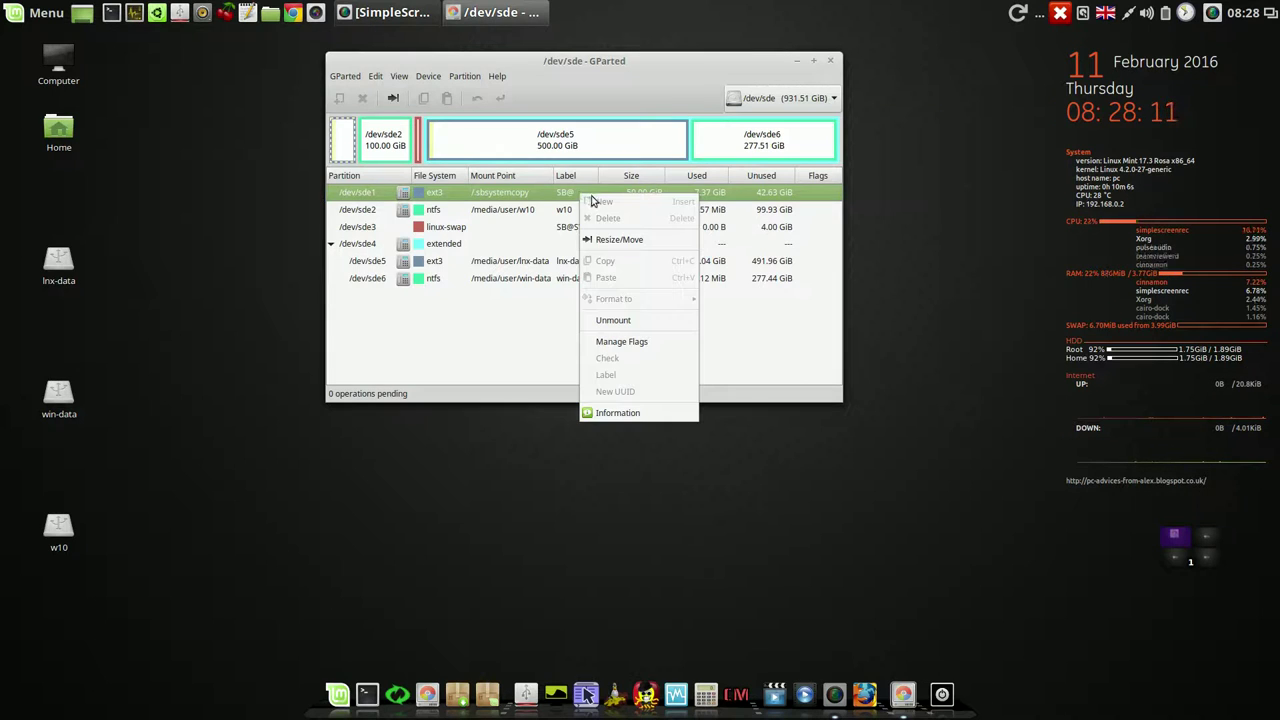
left_click(625, 347)
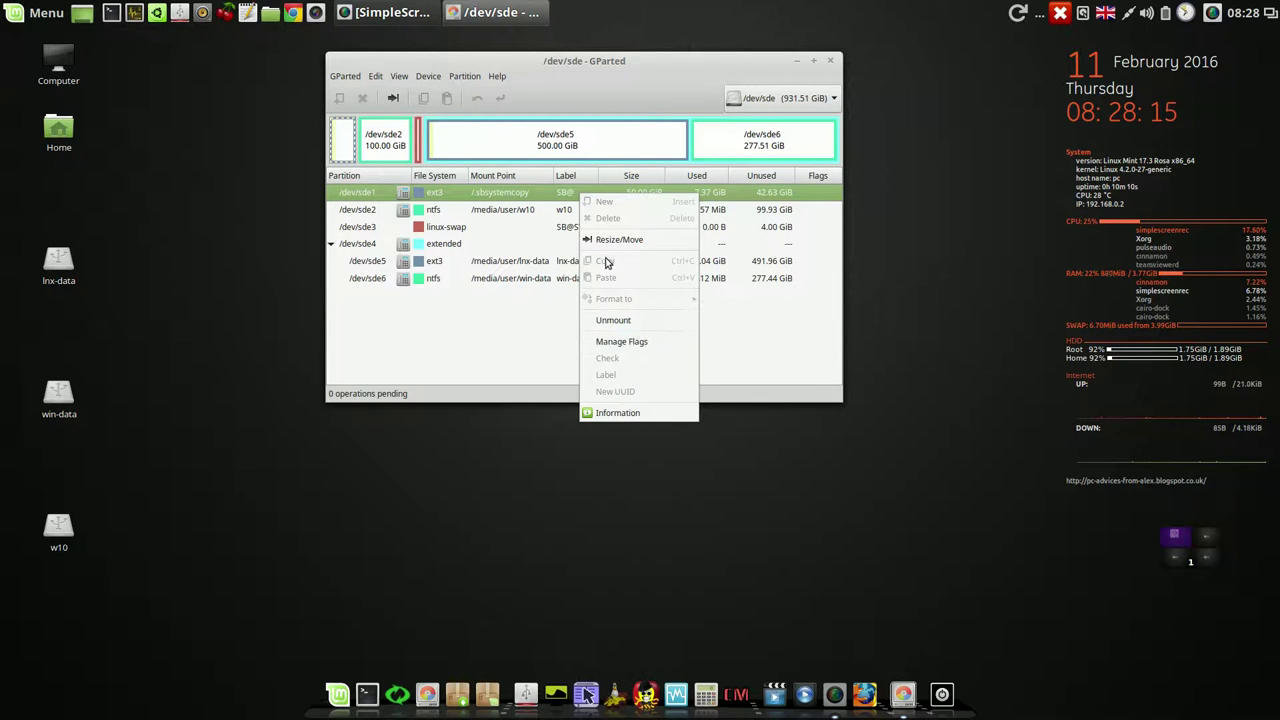
left_click(620, 320)
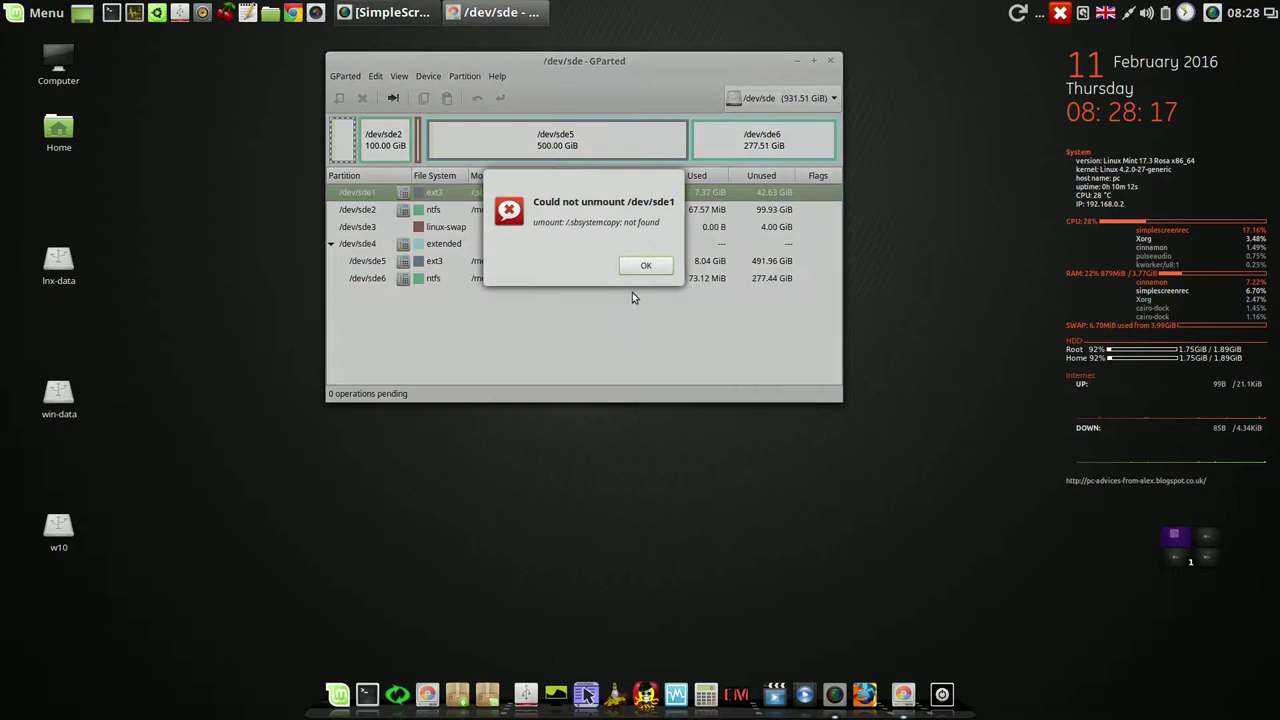
left_click(646, 268)
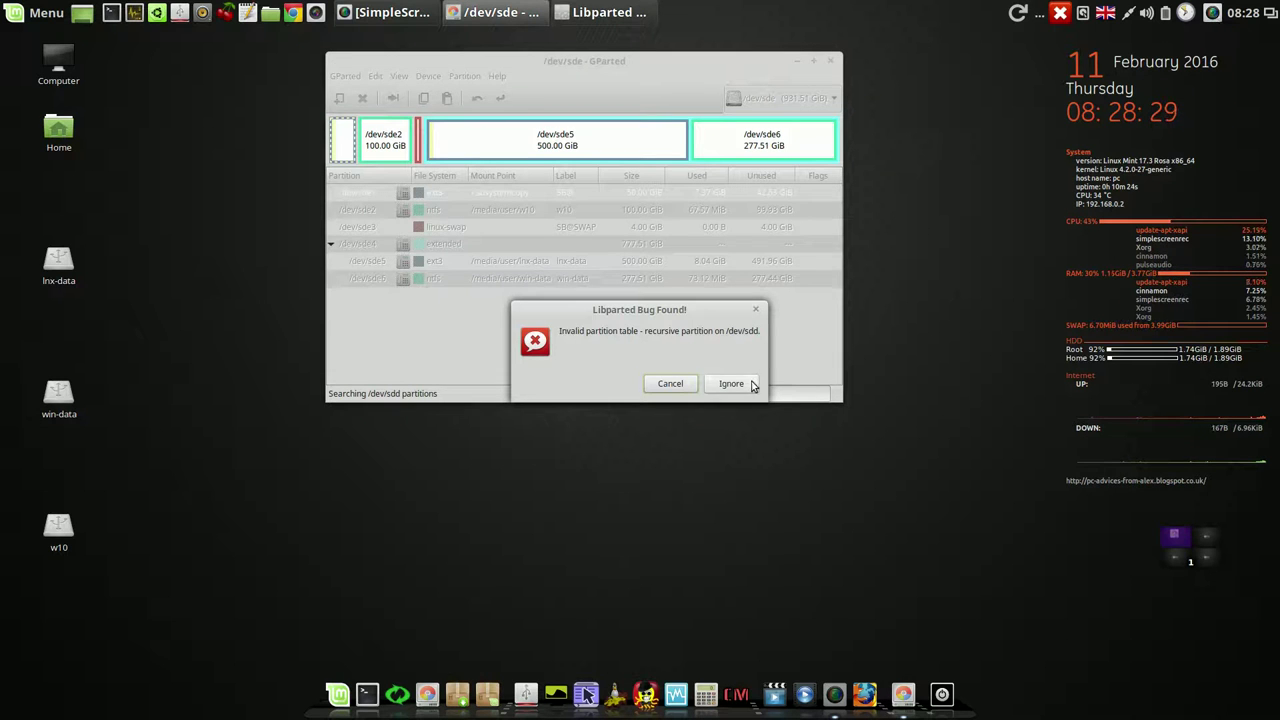
left_click(751, 387)
left_click(572, 199)
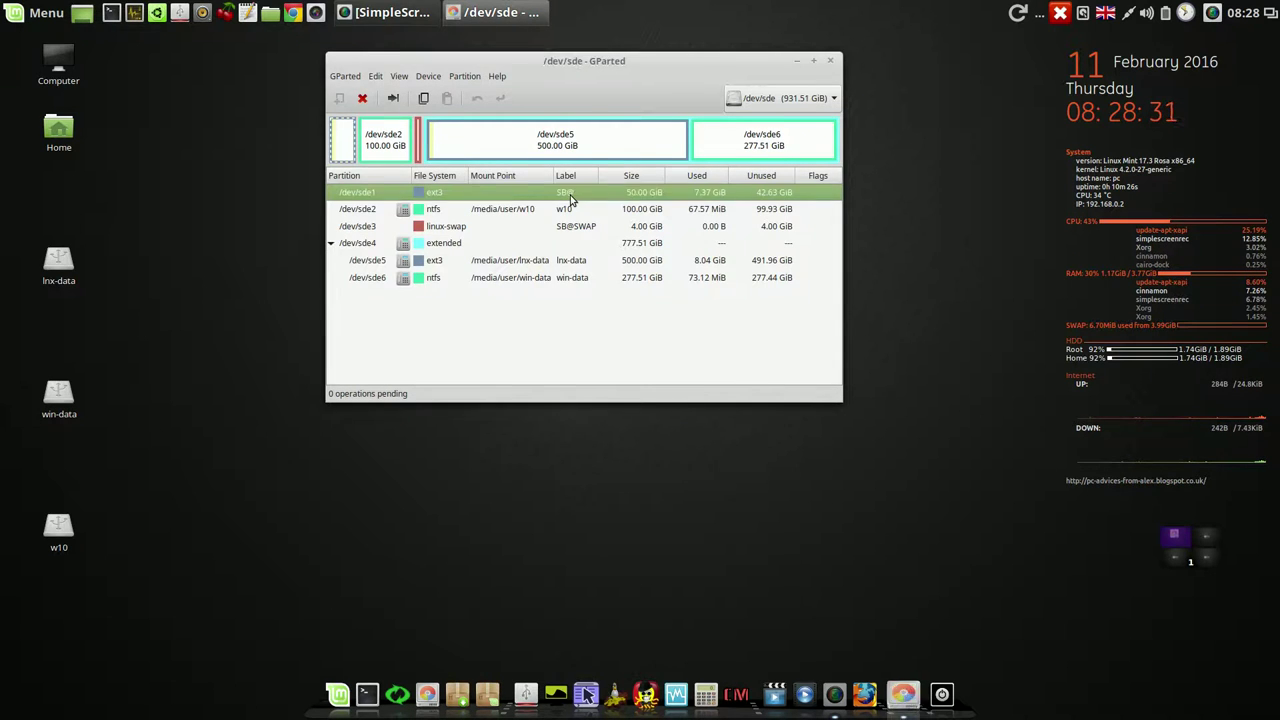
Relabel /dev/sde1 from SB@ to lmc-ext.
right_click(571, 197)
left_click(590, 377)
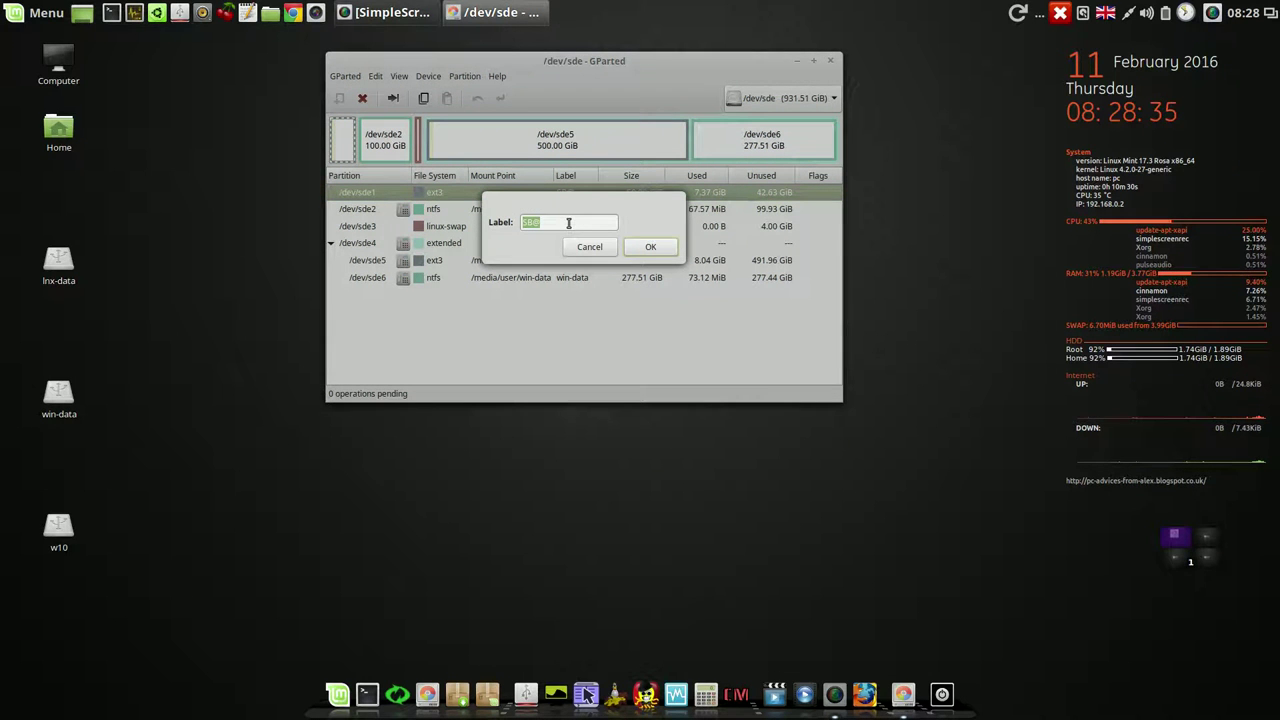
key("BackSpace")
type("-ext")
left_click(662, 247)
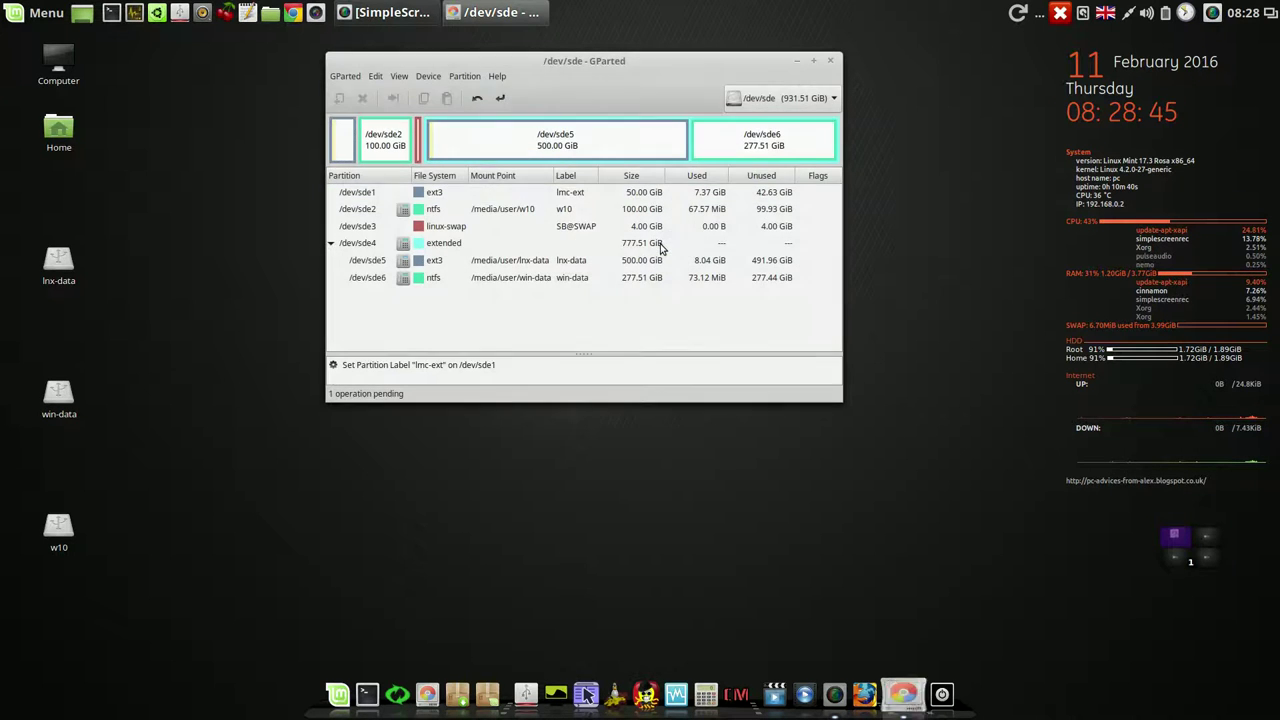
Apply the queued label change and ignore the /dev/sdd partition table warning.
left_click(500, 97)
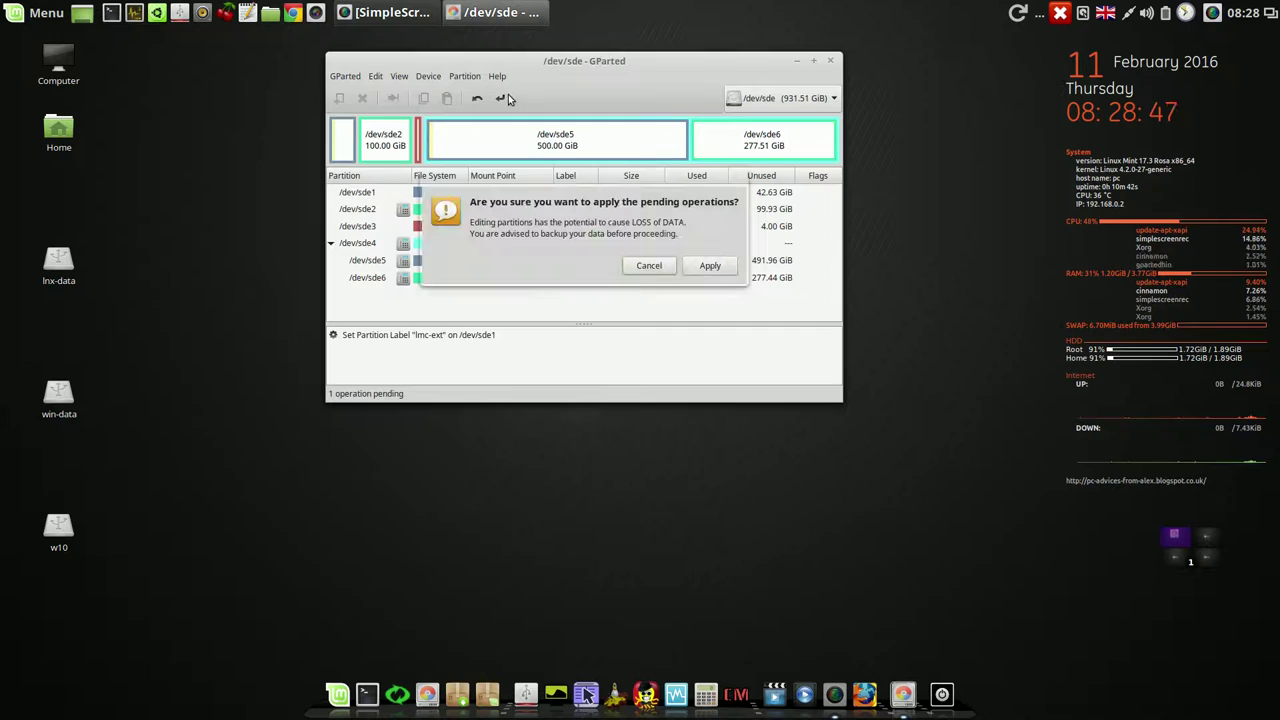
left_click(712, 266)
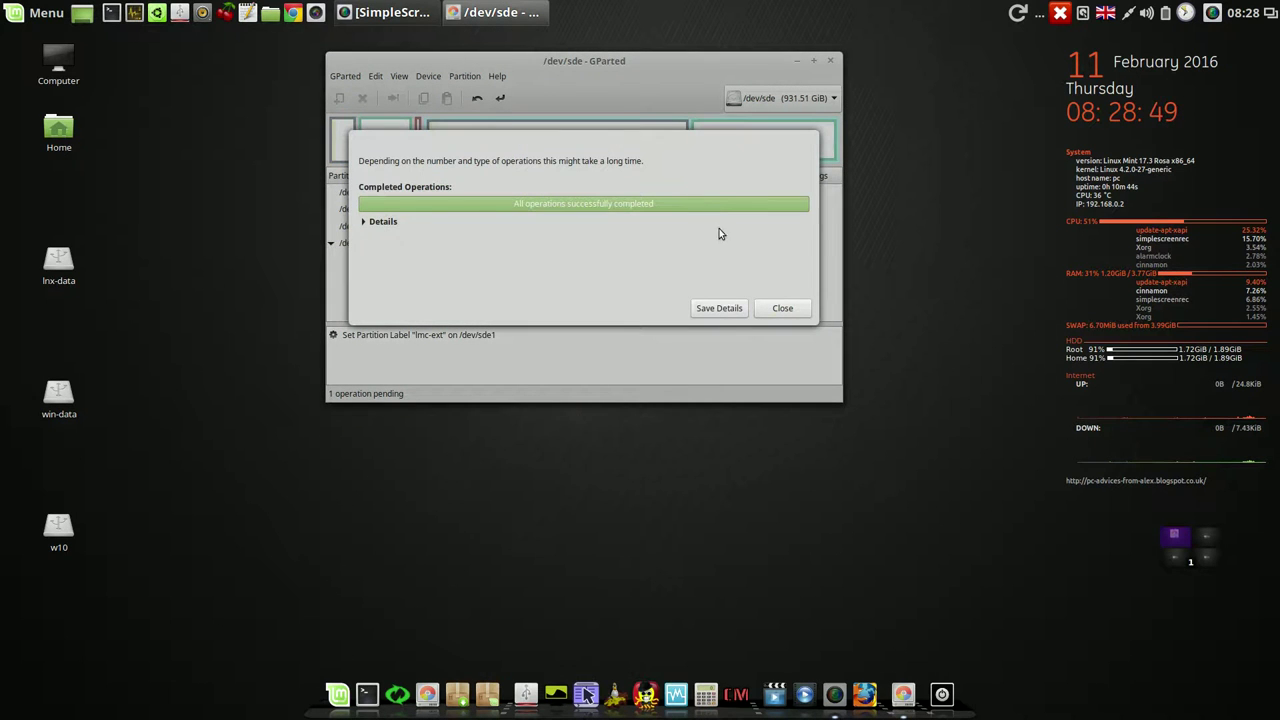
left_click(780, 310)
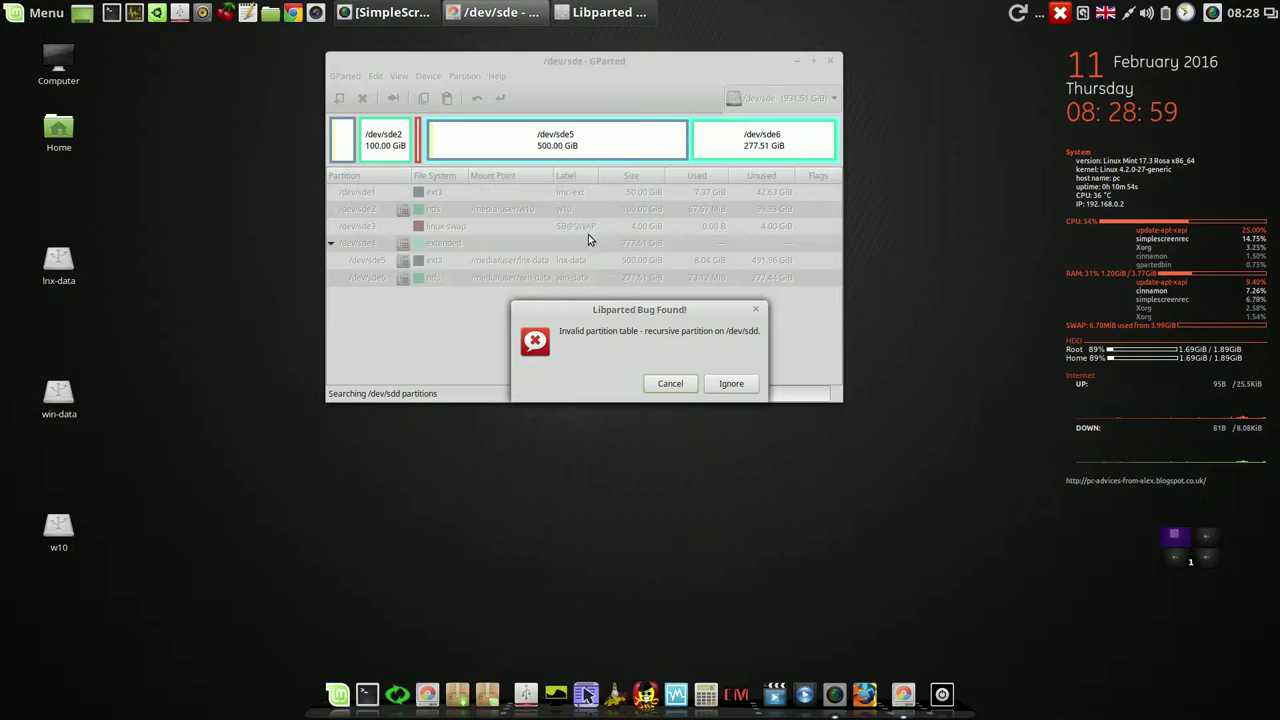
left_click(731, 384)
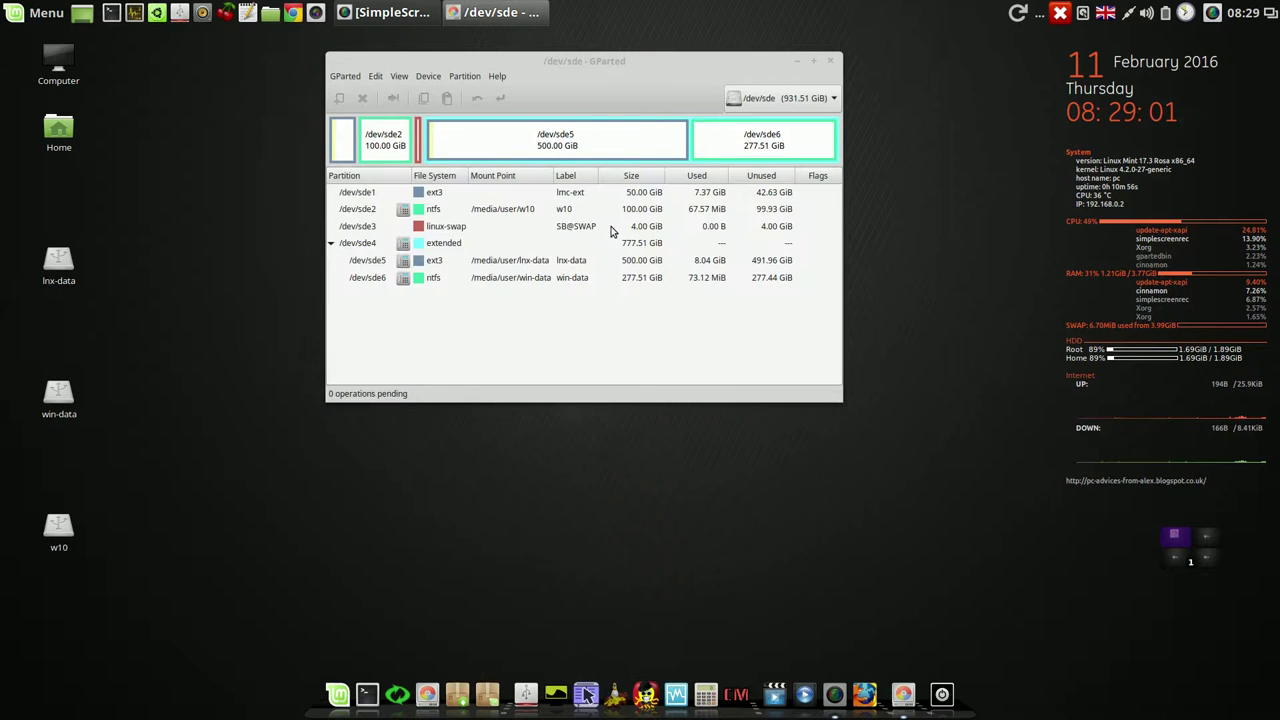
Erase the SB@SWAP label on swap partition /dev/sde3, leaving it empty.
left_click(613, 231)
right_click(613, 231)
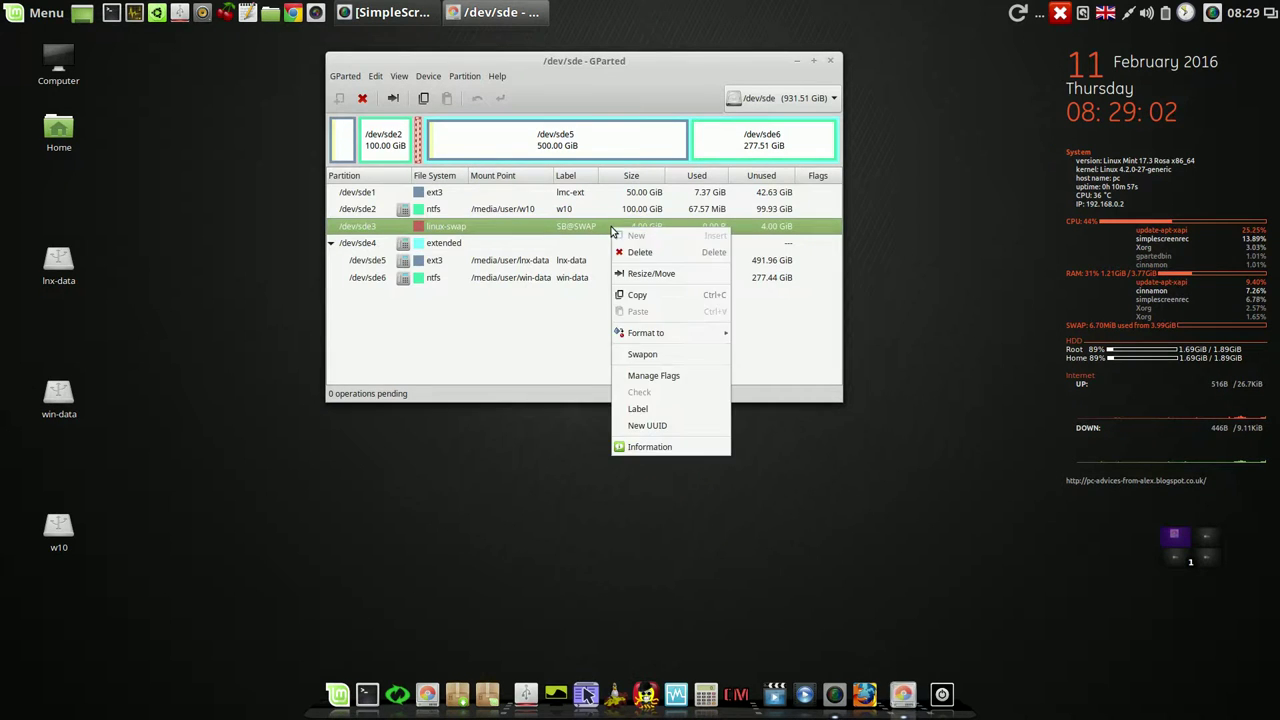
left_click(640, 409)
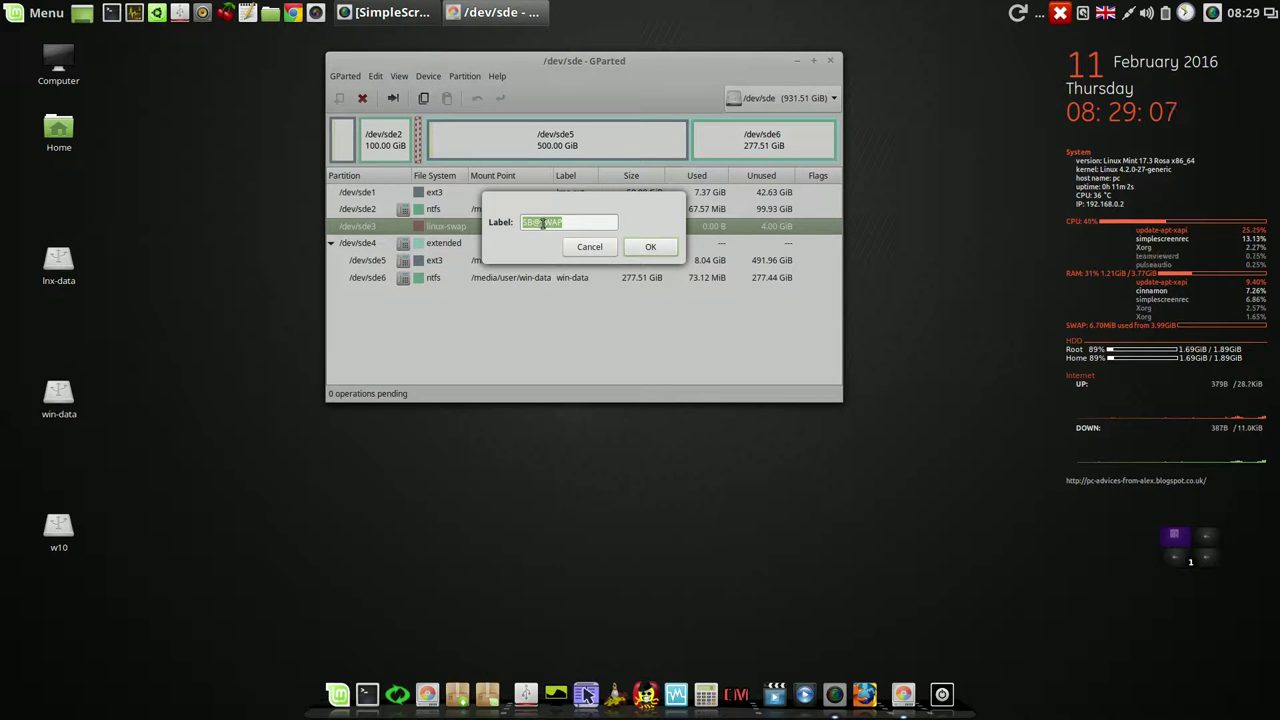
key("BackSpace")
left_click(655, 247)
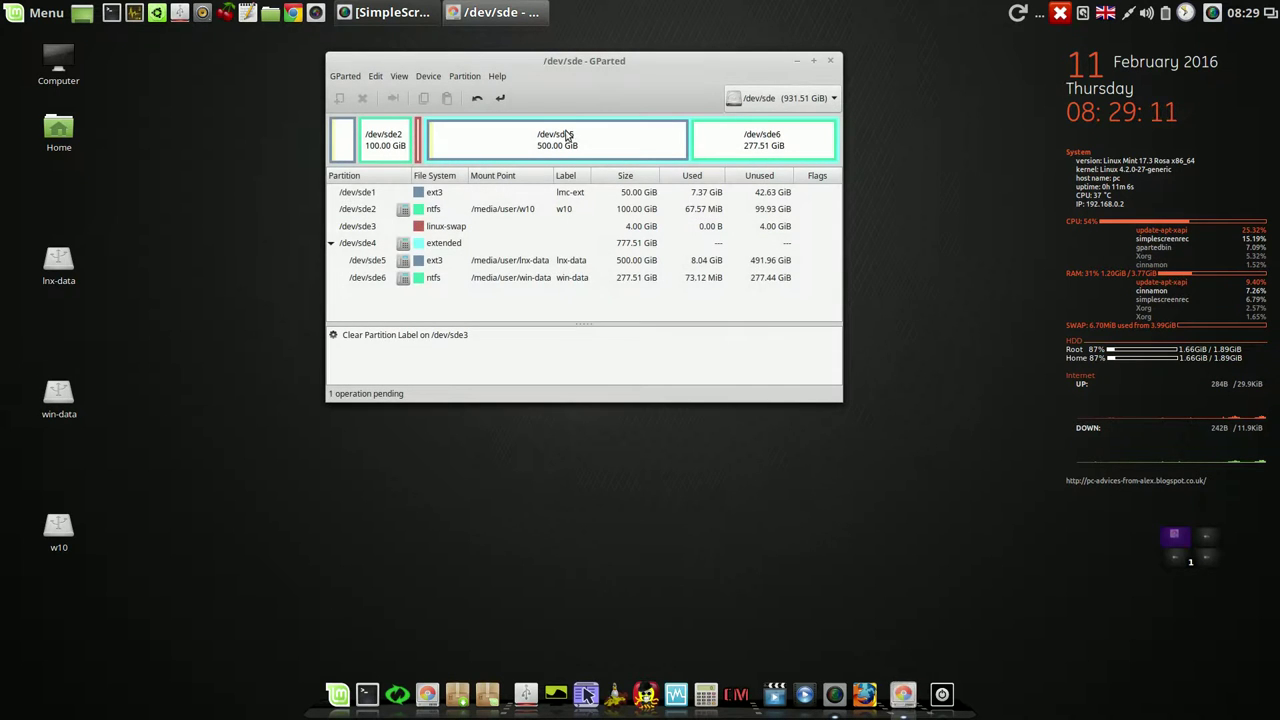
Apply the swap label clearing, close the report, and ignore the /dev/sdd warning.
left_click(500, 97)
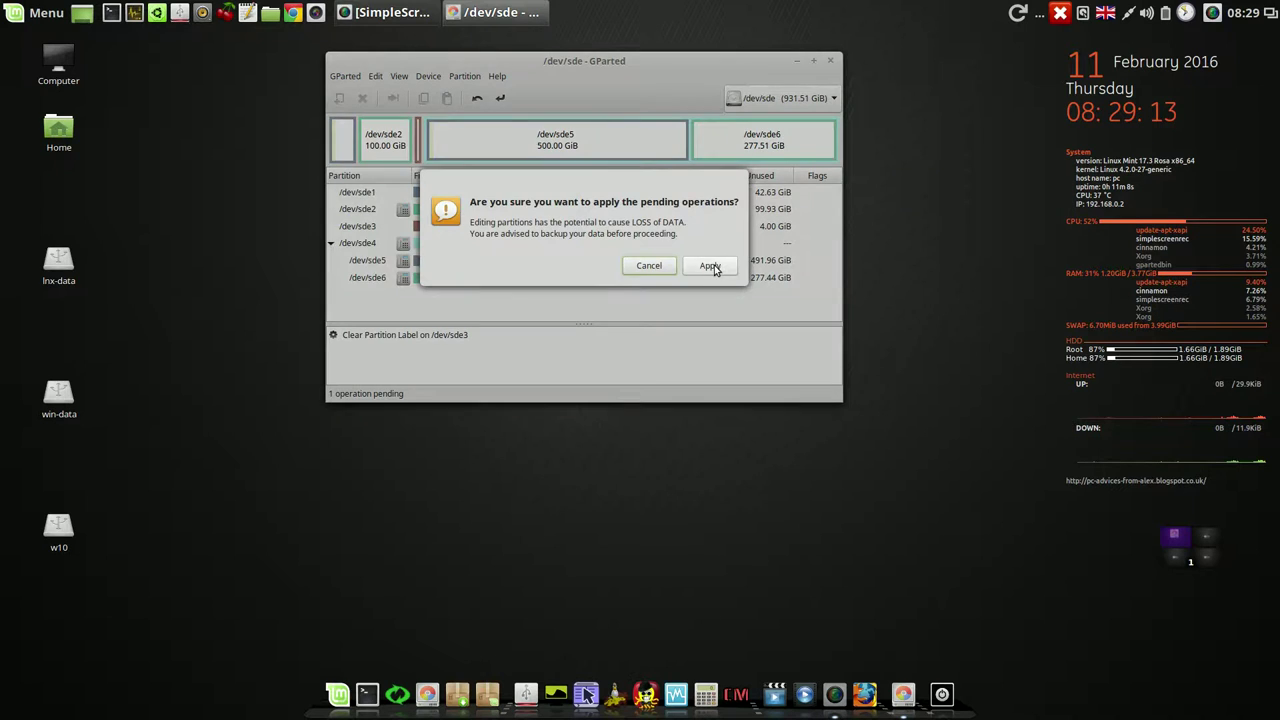
left_click(712, 266)
left_click(779, 299)
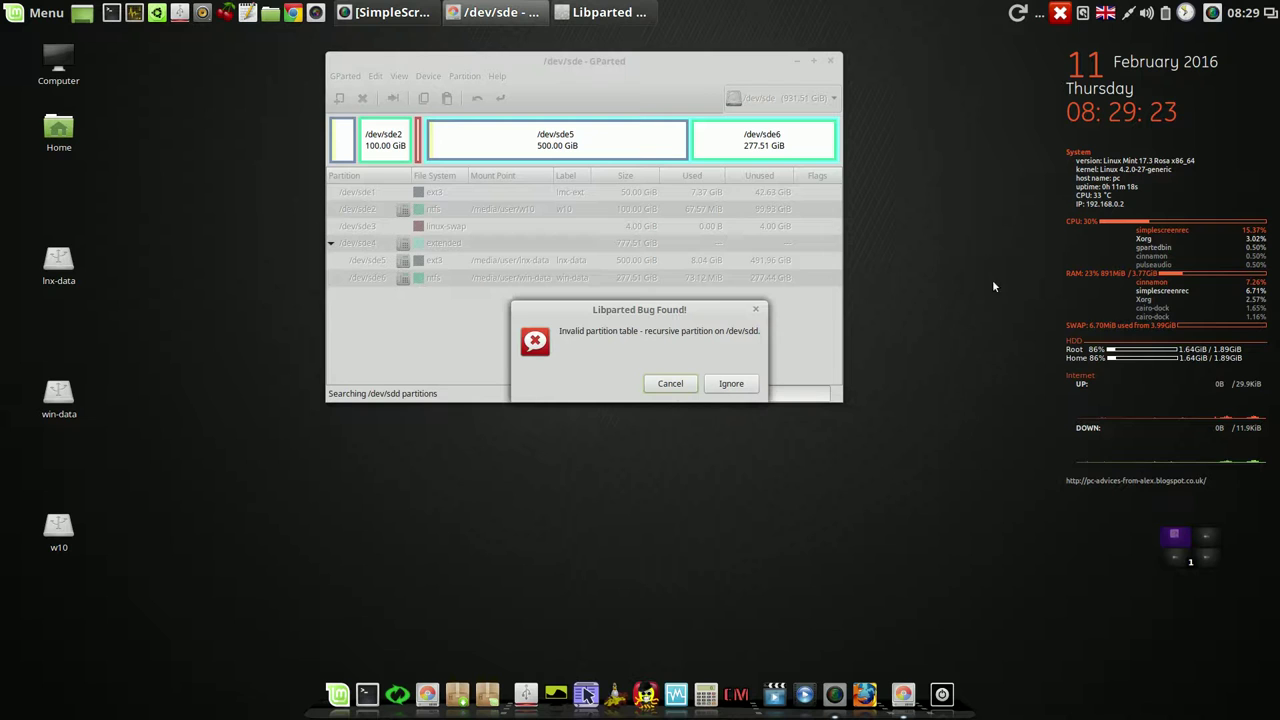
left_click(732, 384)
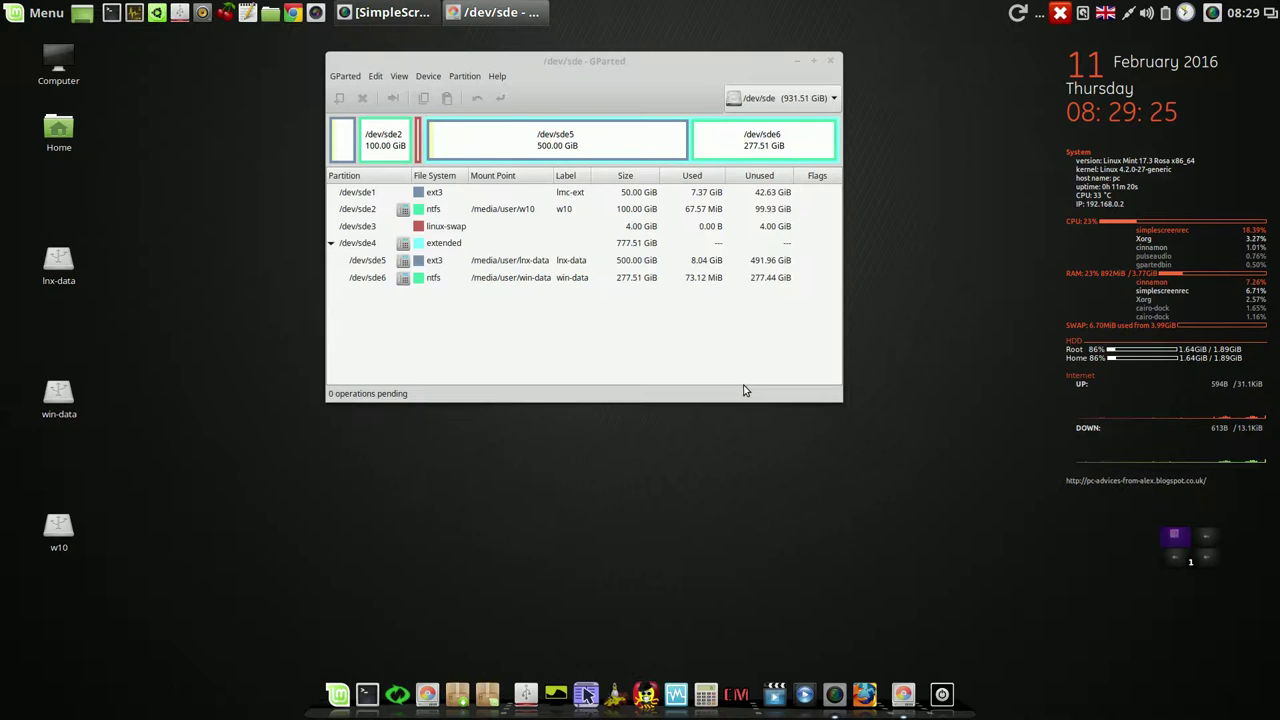
Close the old GParted window and bring up the SimpleScreenRecorder tray menu.
left_click(830, 61)
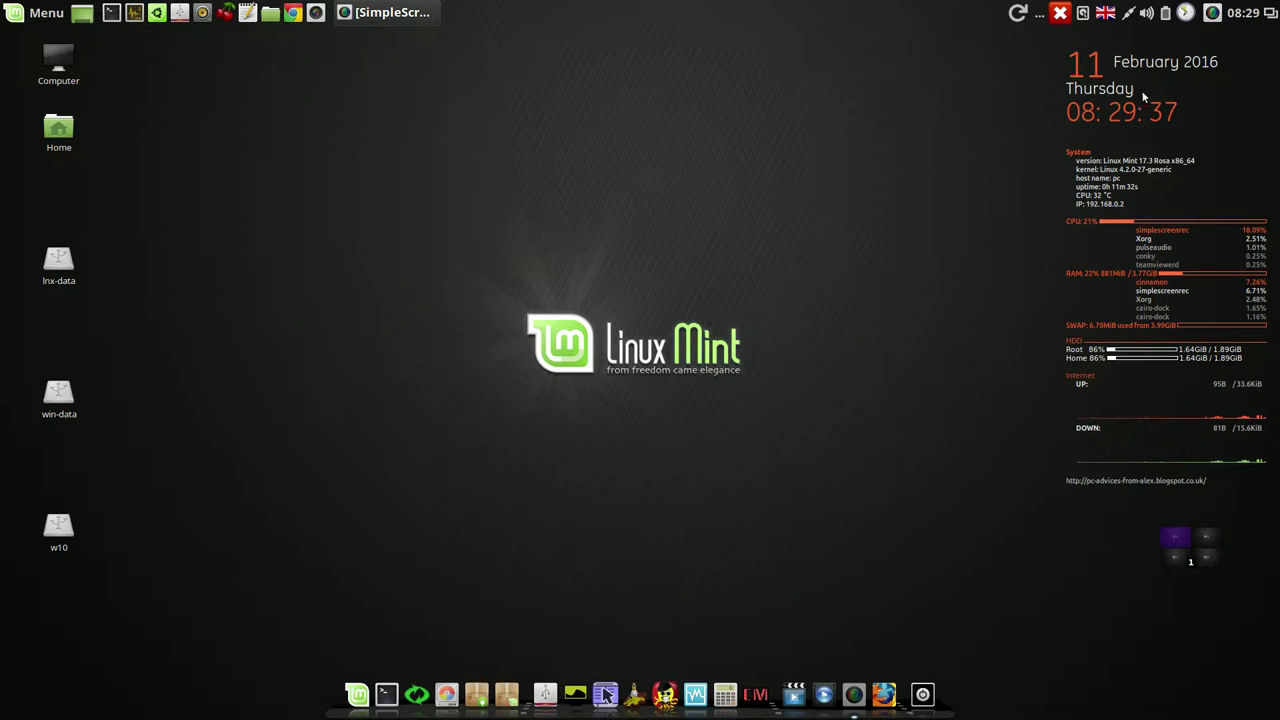
left_click(1212, 13)
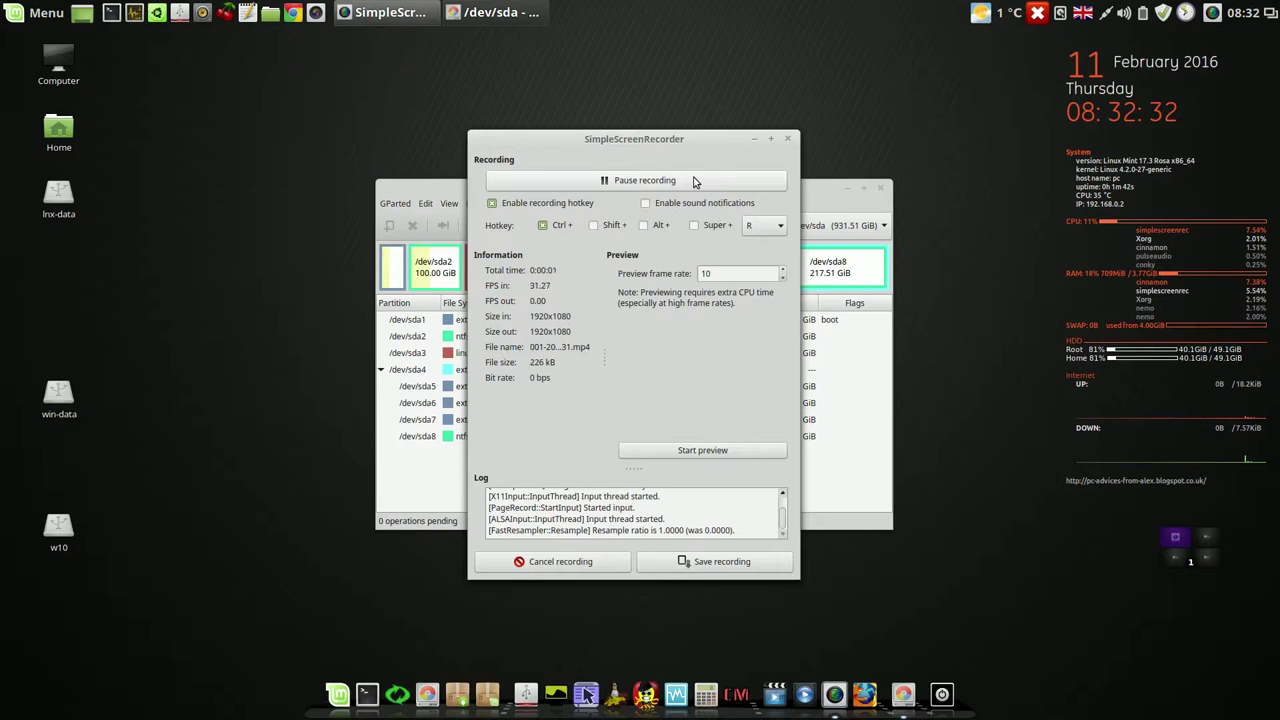
Hide the recorder and show drive /dev/sdd in GParted with its lmc-ext partition sdd1 selected.
left_click(755, 139)
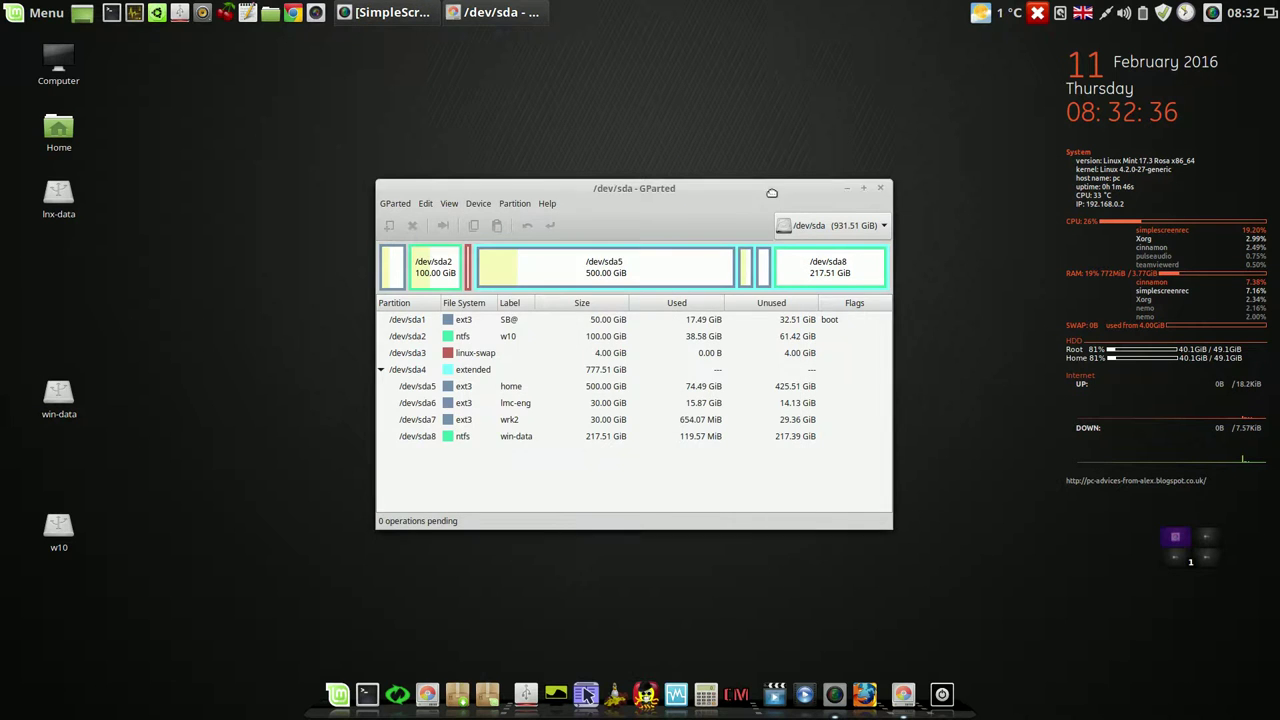
left_click_drag(771, 193, 627, 103)
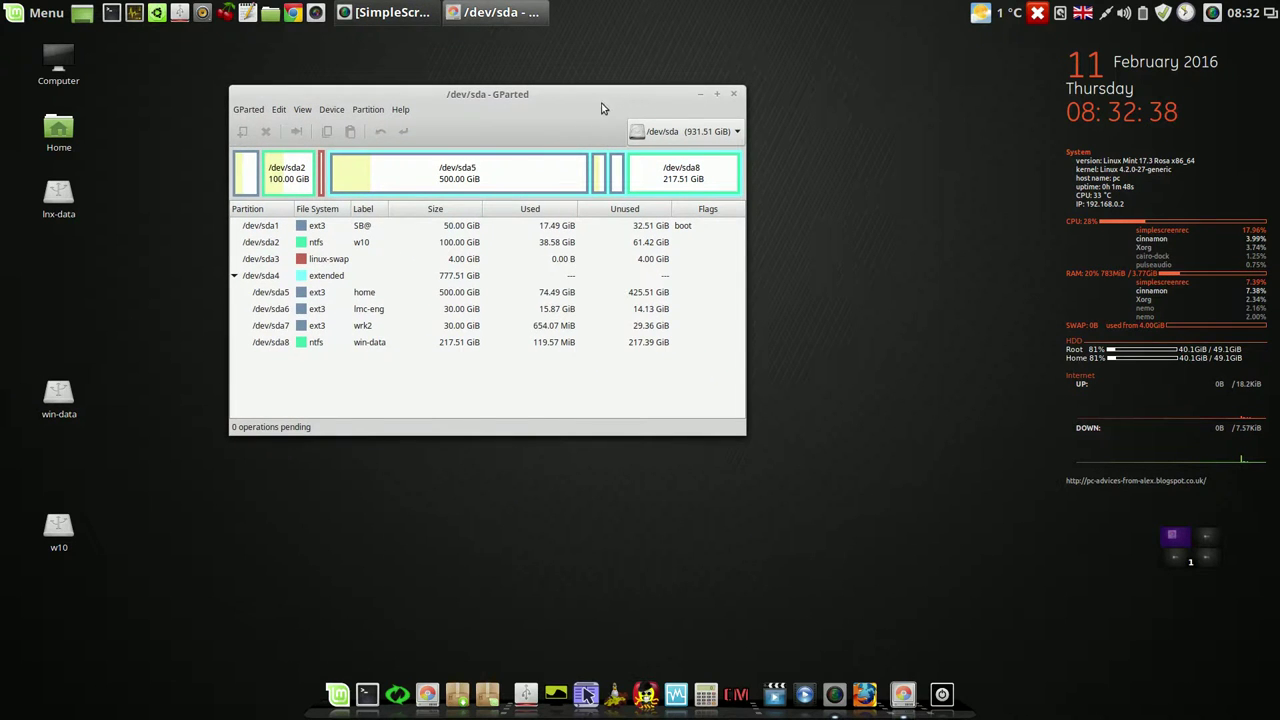
left_click(740, 132)
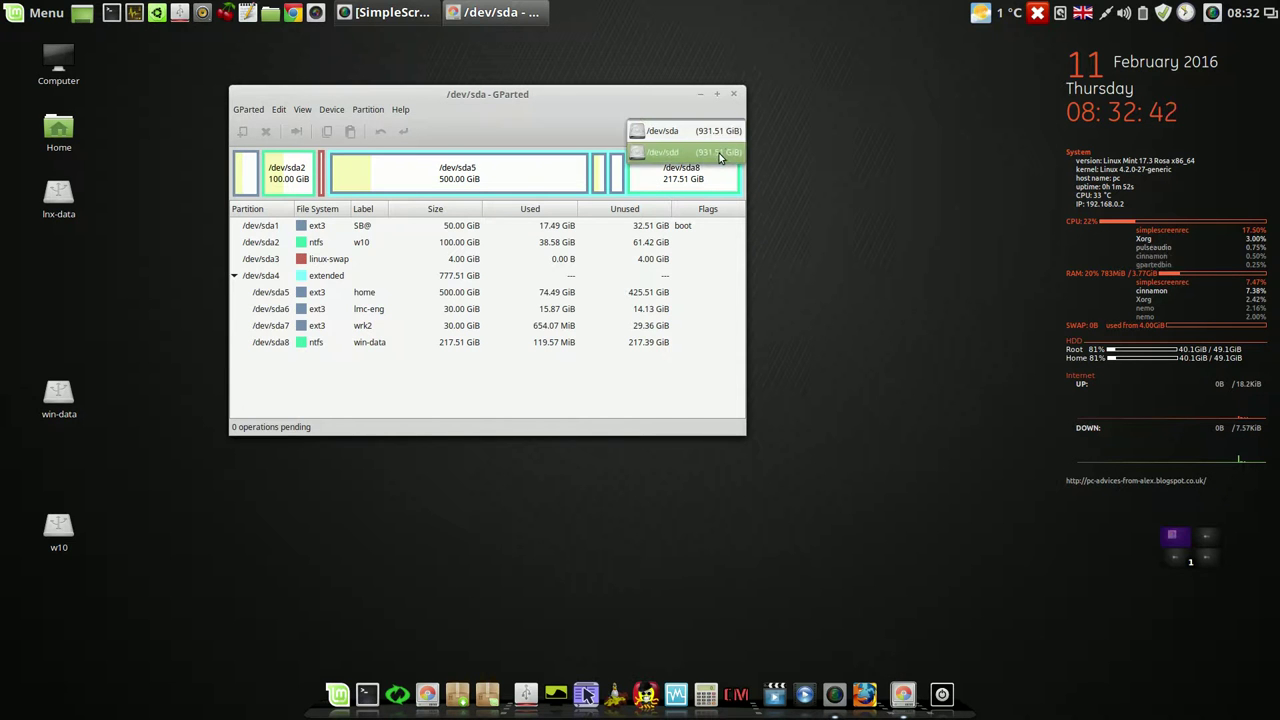
left_click(720, 155)
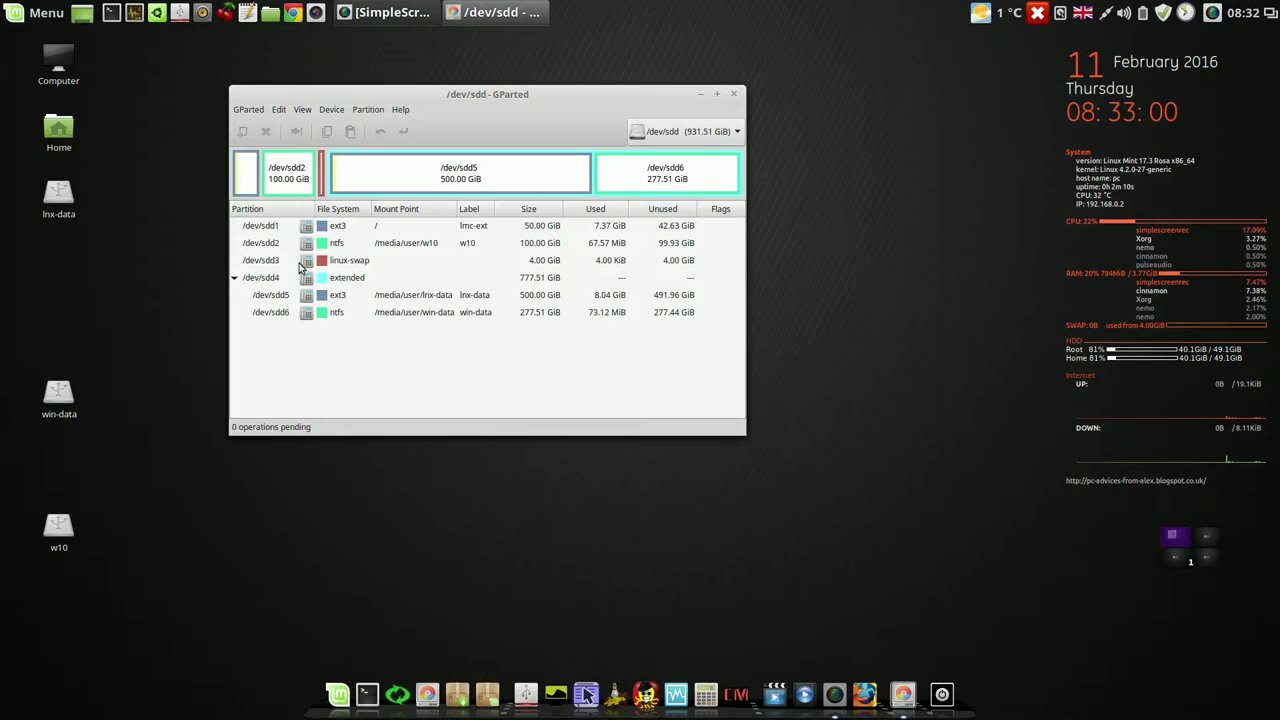
left_click(473, 230)
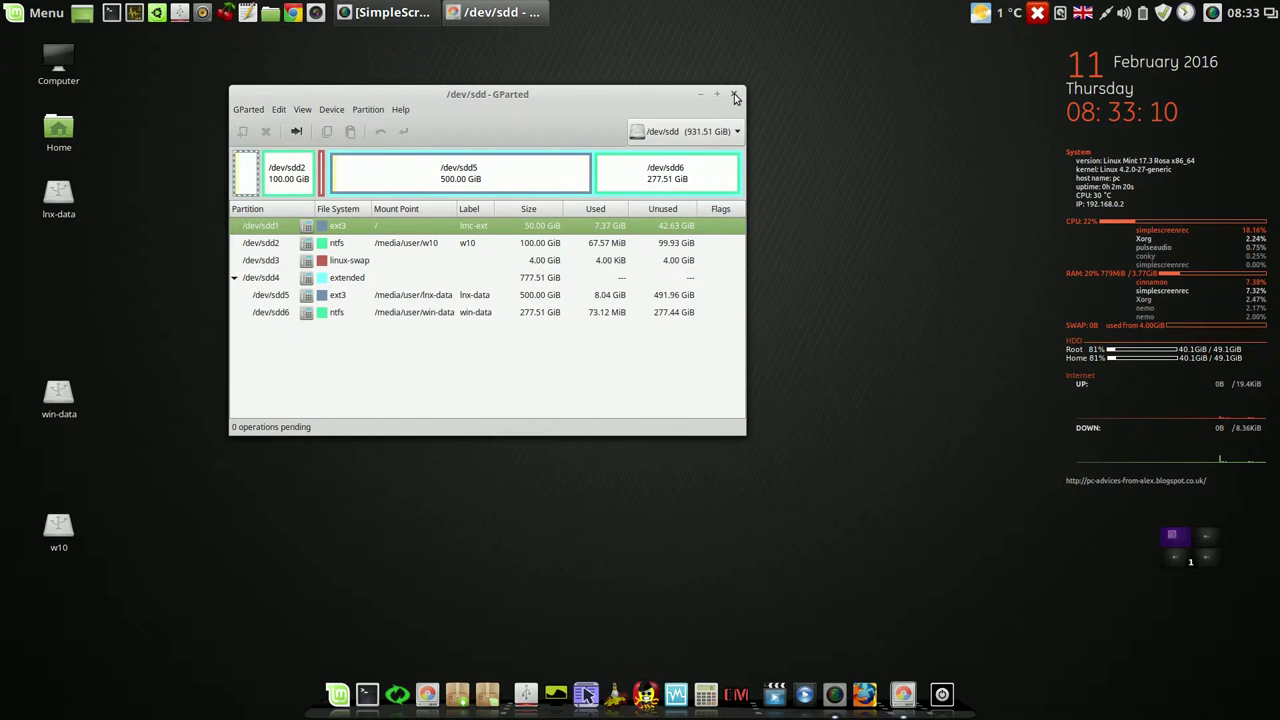
Close GParted, leaving the Linux Mint desktop running from the external drive.
left_click(735, 95)
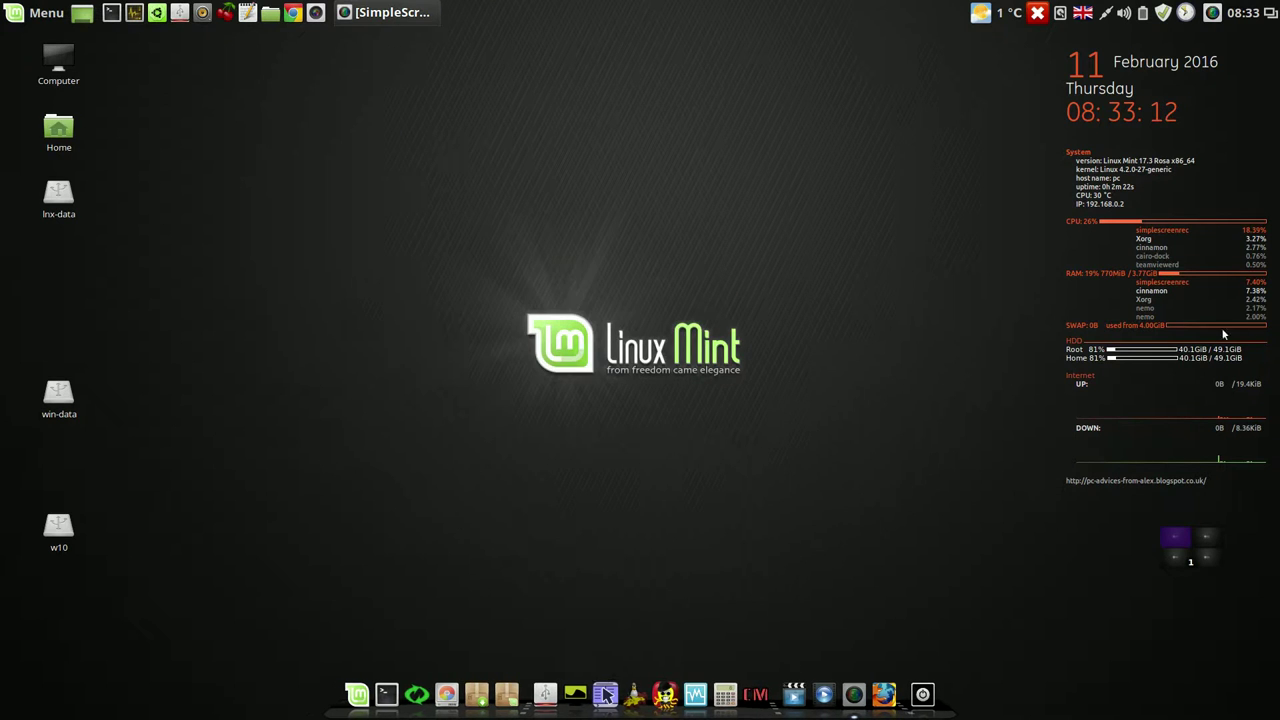